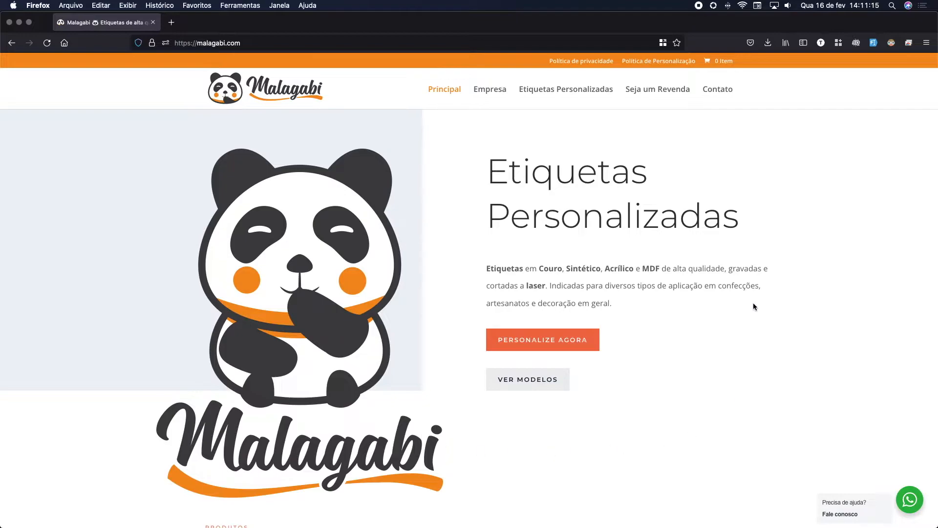
# Open the label personalization editor and look through the catalogue of all product categories
pyautogui.click(539, 348)
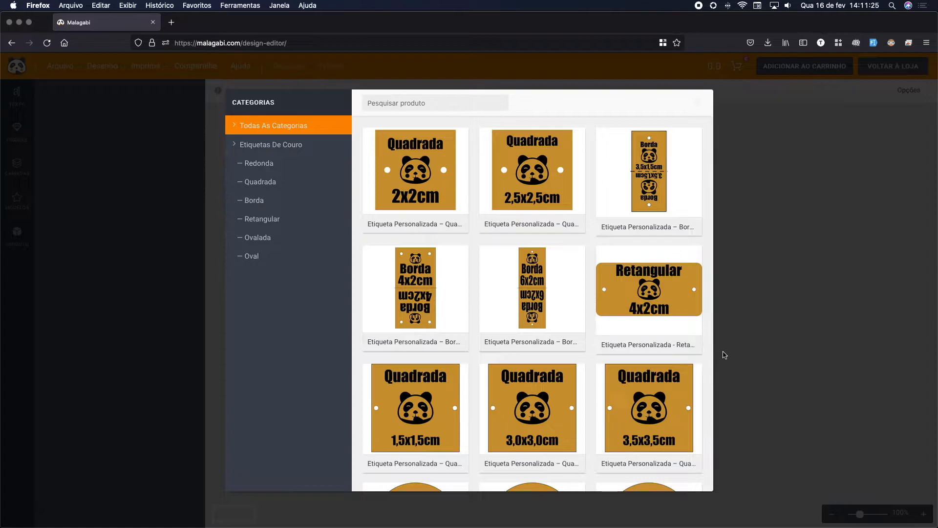
pyautogui.moveTo(446, 351)
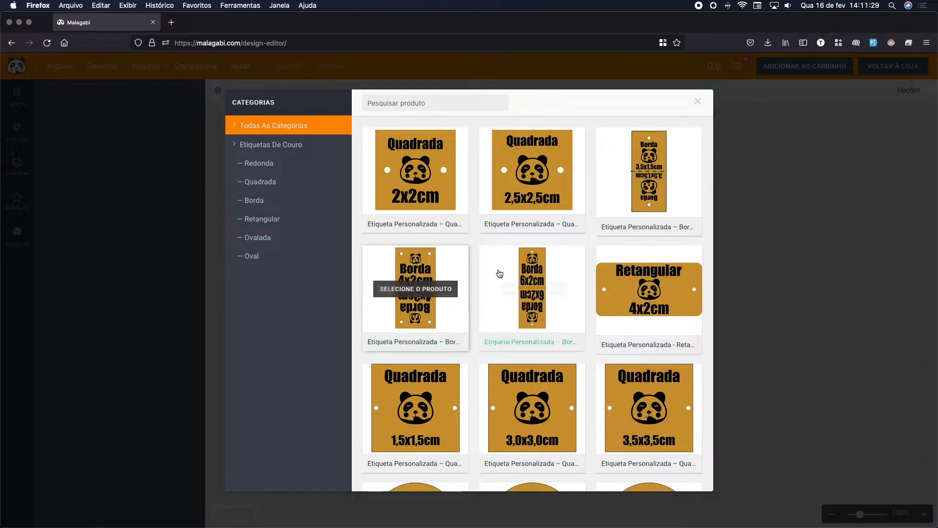
pyautogui.scroll(-5, 522, 284)
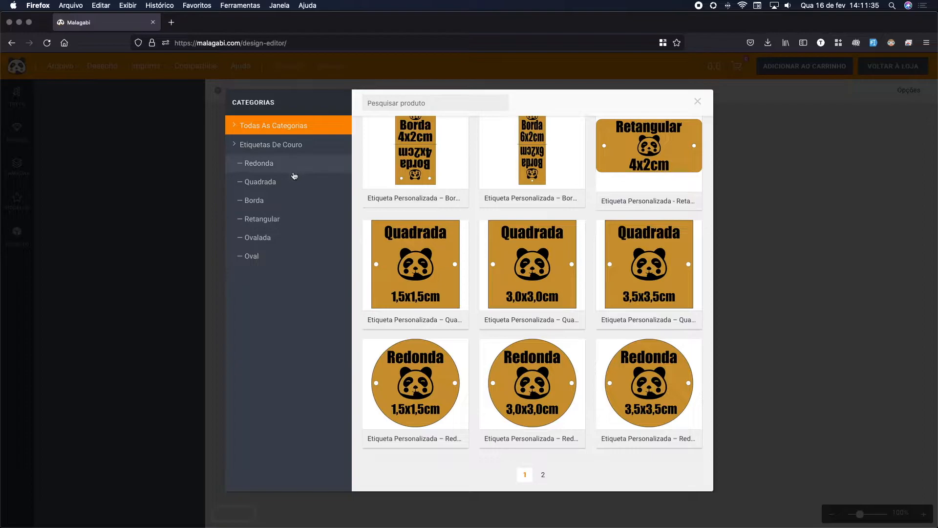
# Browse the Quadrada, Borda, Oval and Ovalada categories of leather labels
pyautogui.click(287, 189)
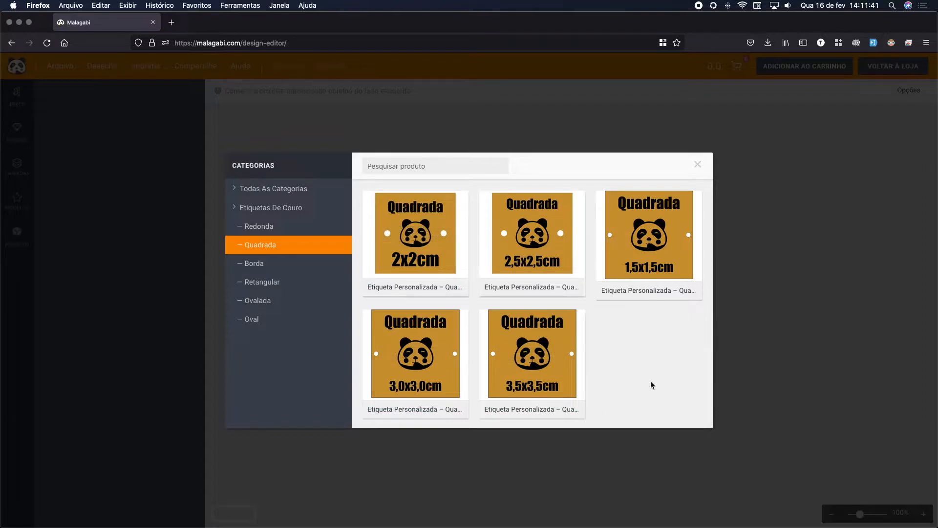
pyautogui.click(282, 268)
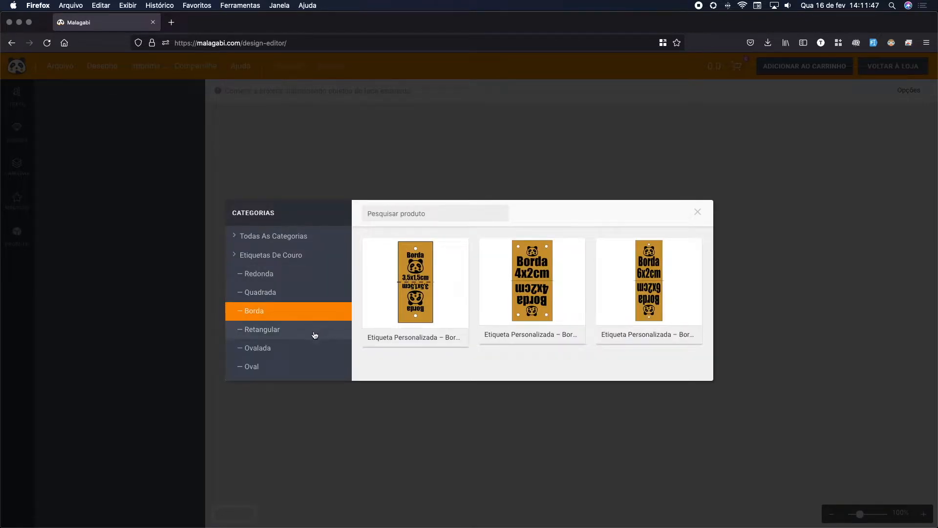
pyautogui.click(315, 372)
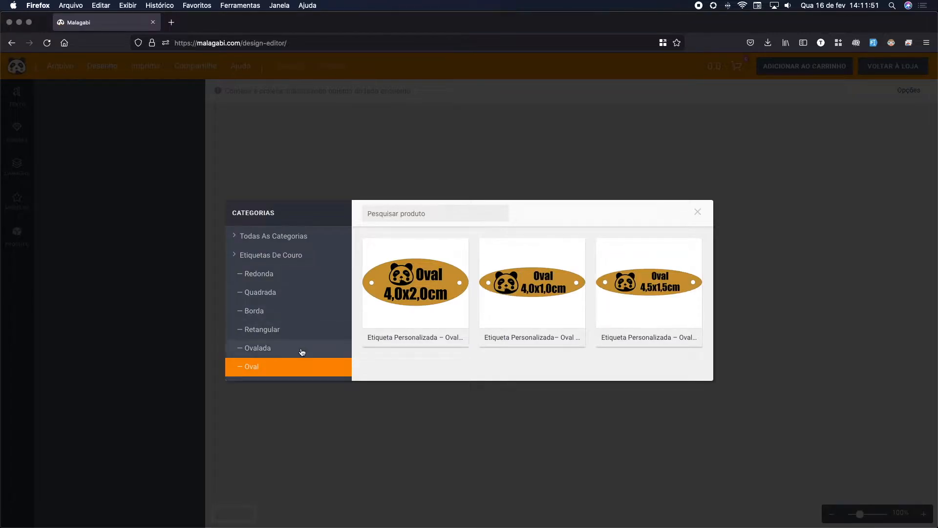
pyautogui.click(302, 350)
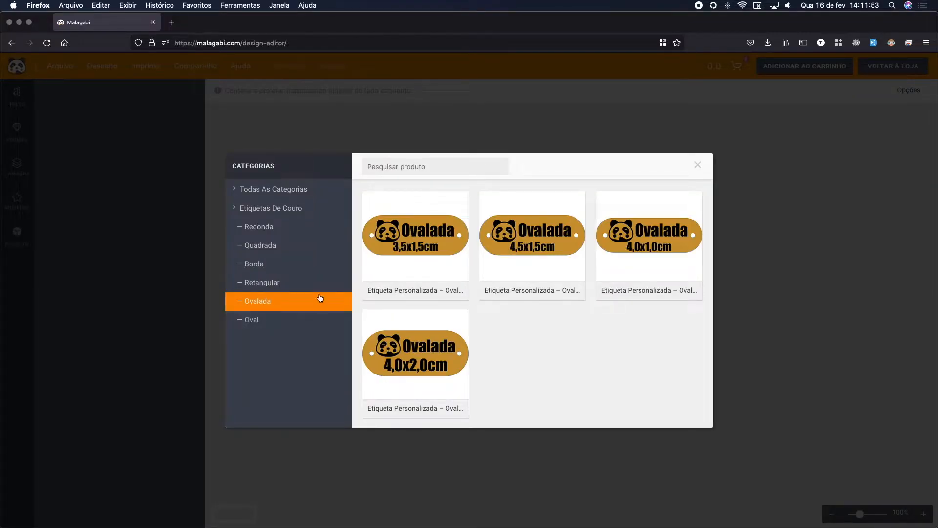
# Choose the 4,5x1,5cm label from the Retangular category as the product to personalize
pyautogui.click(310, 287)
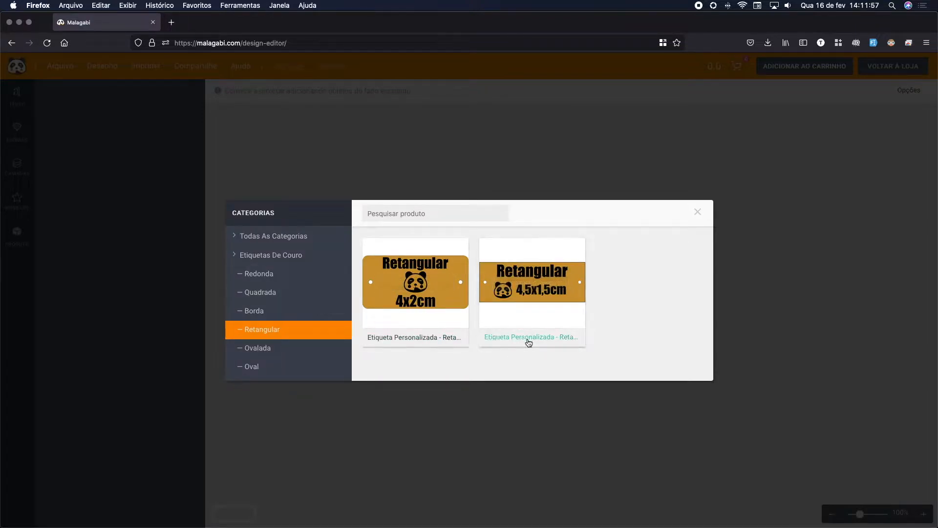
pyautogui.moveTo(542, 286)
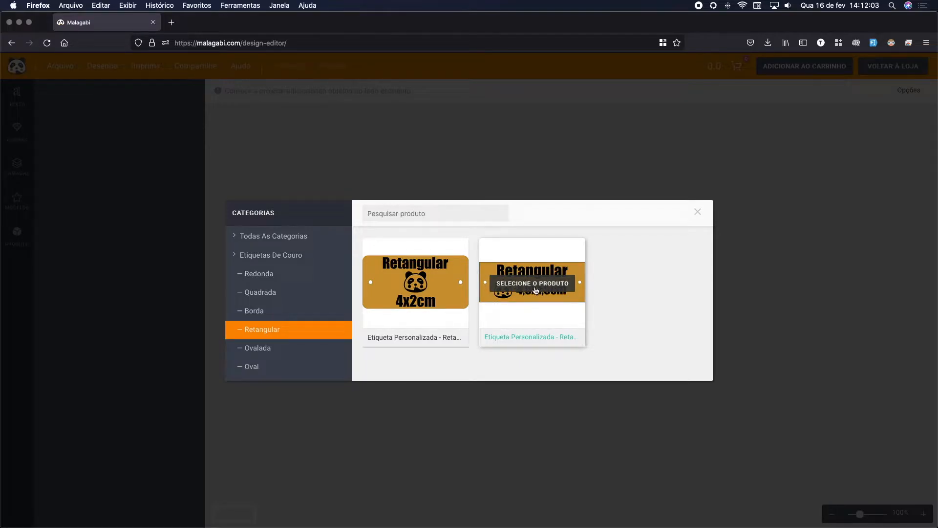
pyautogui.click(533, 284)
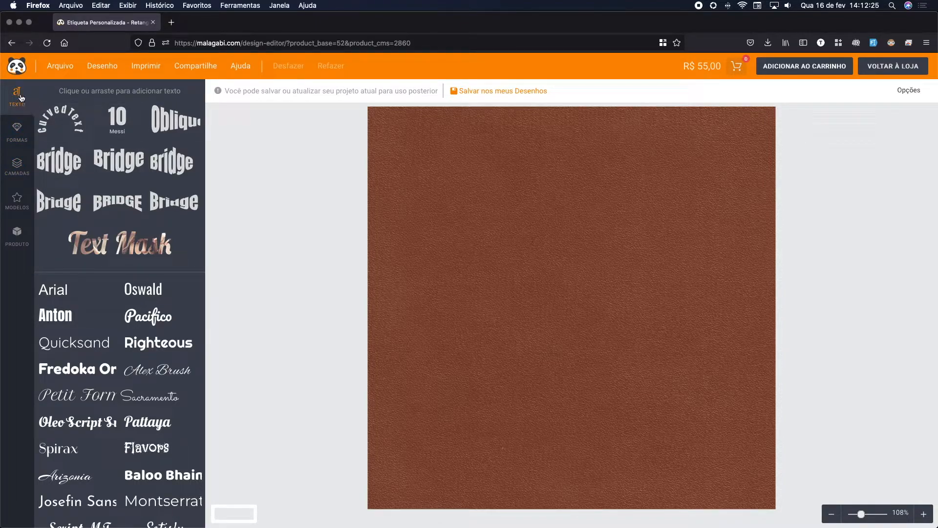
# Look through the available shapes, layers and design templates, previewing the Pet Dog, Instagran Handmade and Crochê templates
pyautogui.click(22, 137)
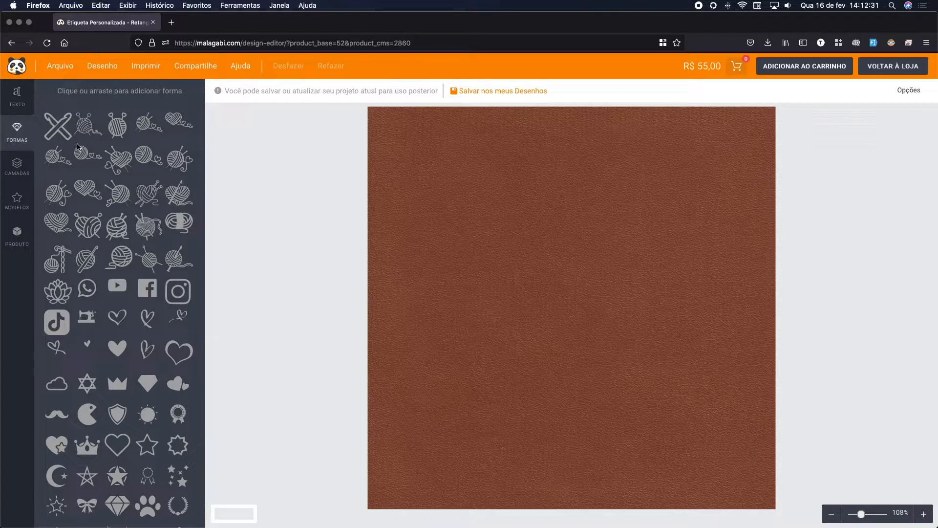
pyautogui.click(28, 168)
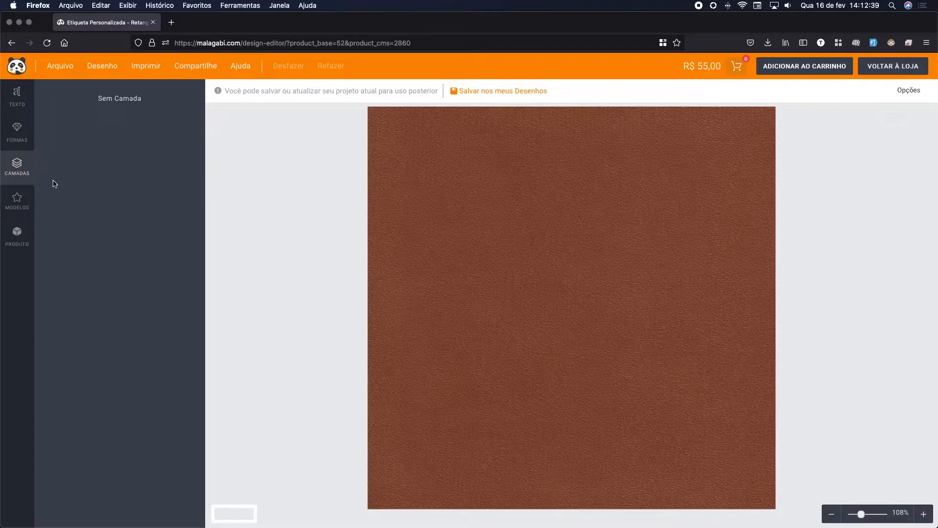
pyautogui.click(22, 210)
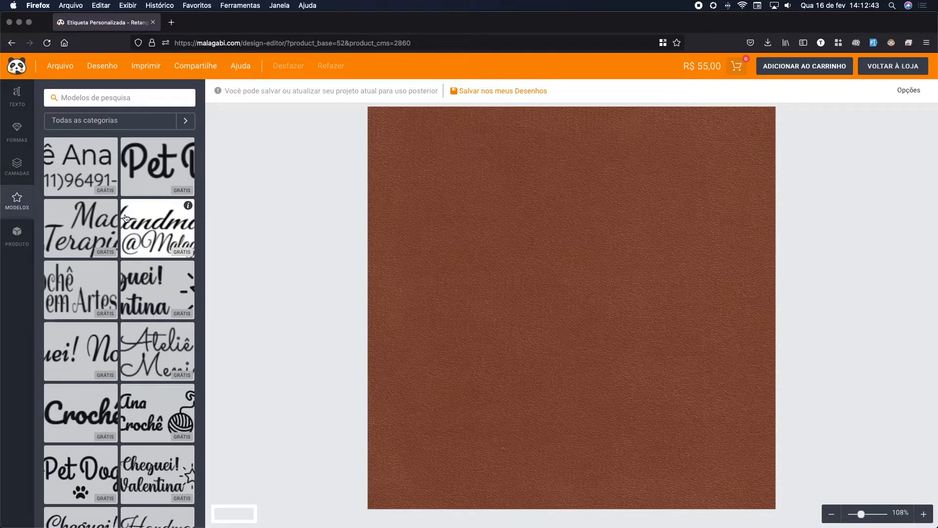
pyautogui.moveTo(55, 182)
pyautogui.moveTo(188, 146)
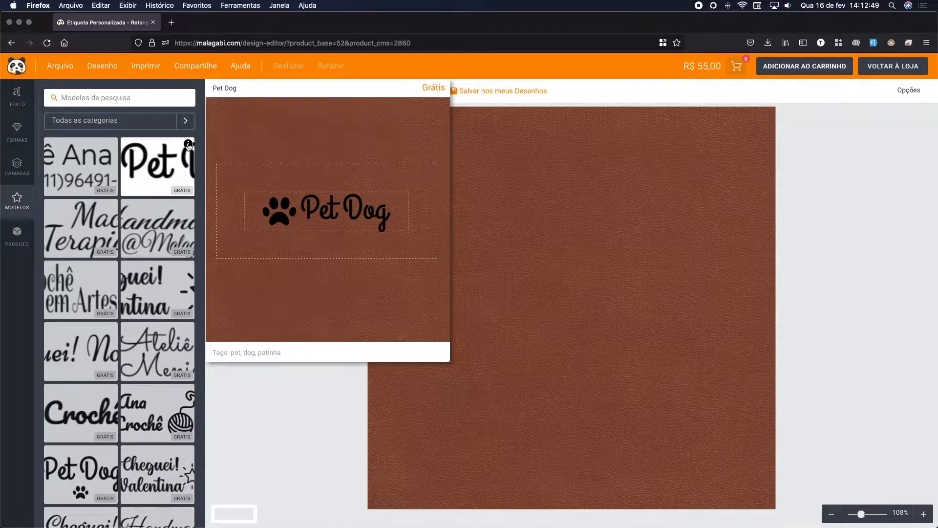
pyautogui.moveTo(189, 207)
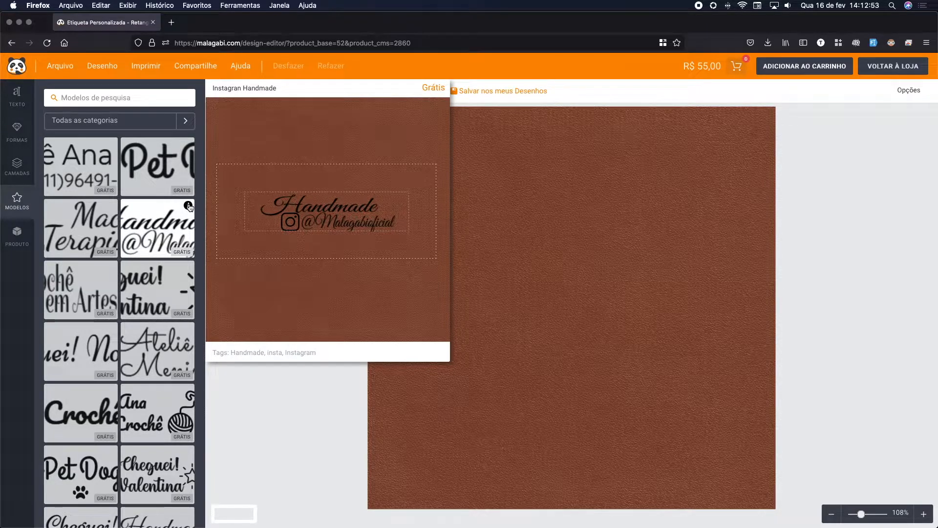
pyautogui.moveTo(187, 270)
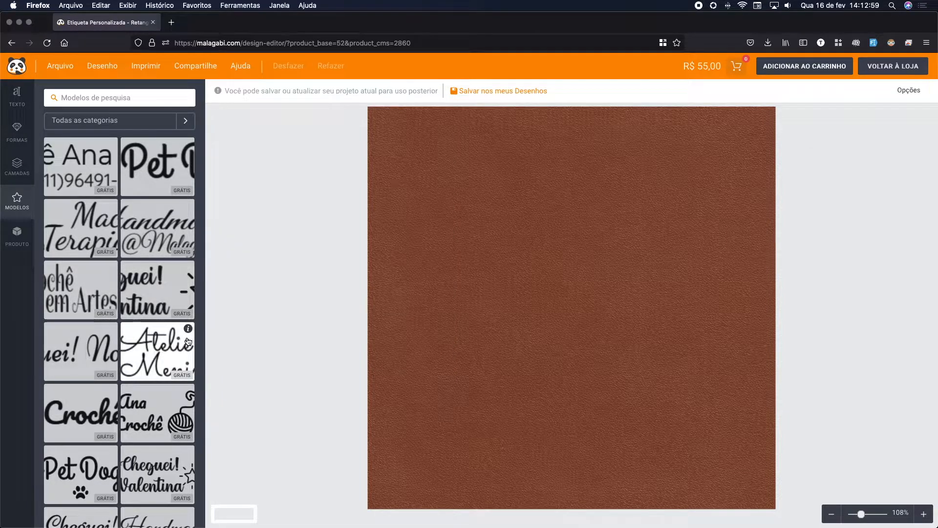
pyautogui.moveTo(188, 391)
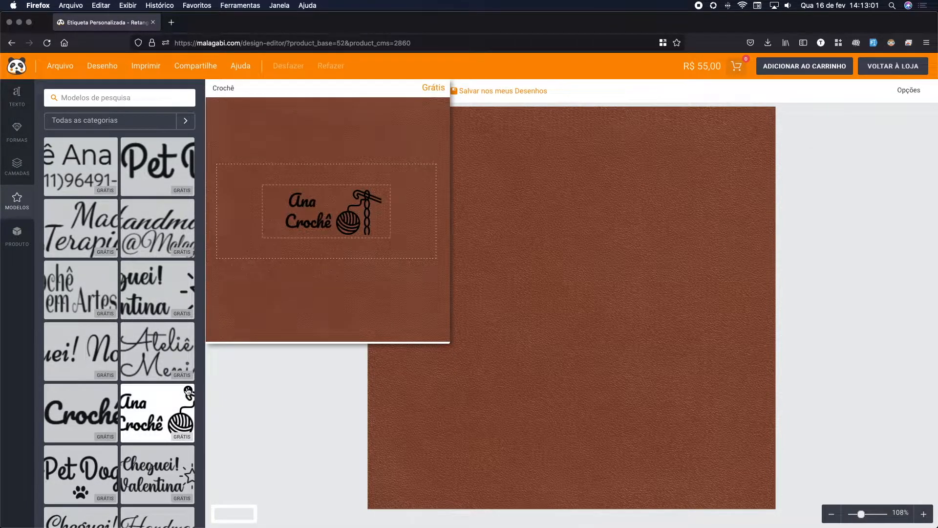
# In the product options, try the dark brown and caramel label colours and set the colour back to reddish brown
pyautogui.click(18, 236)
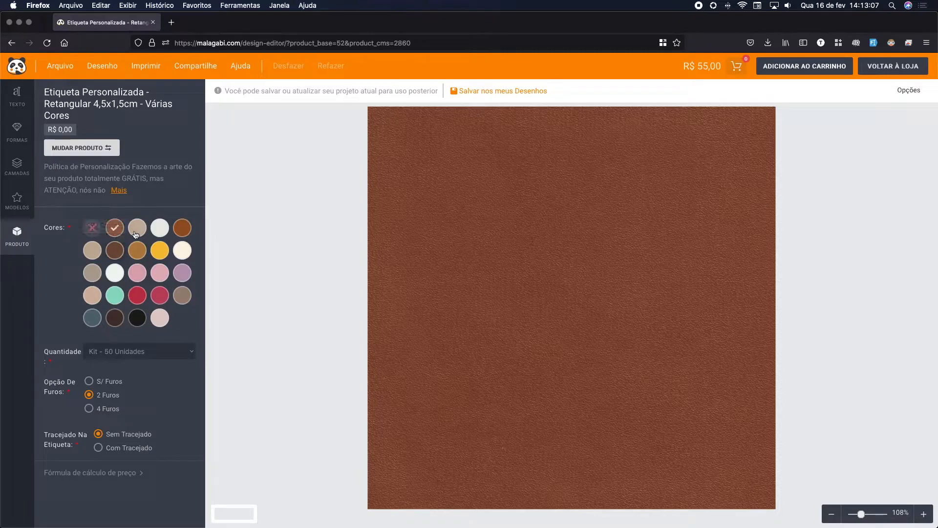
pyautogui.click(114, 251)
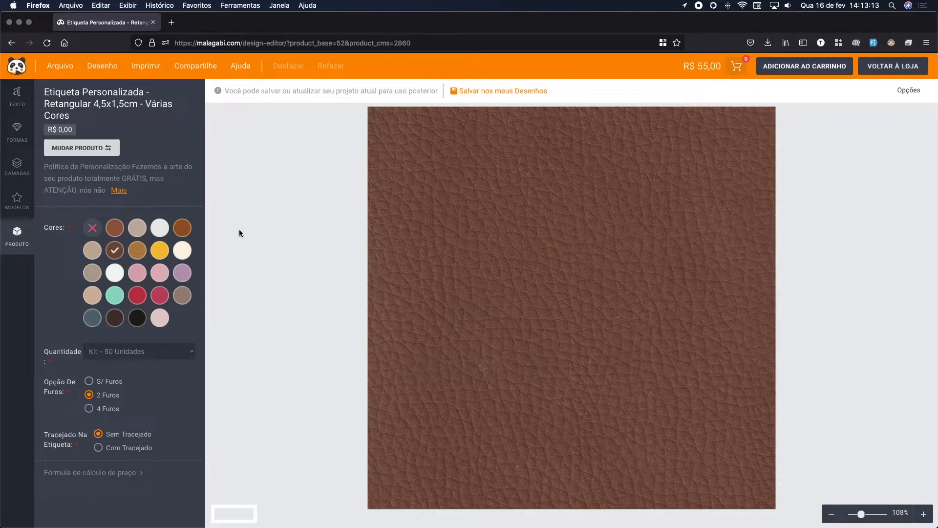
pyautogui.click(183, 228)
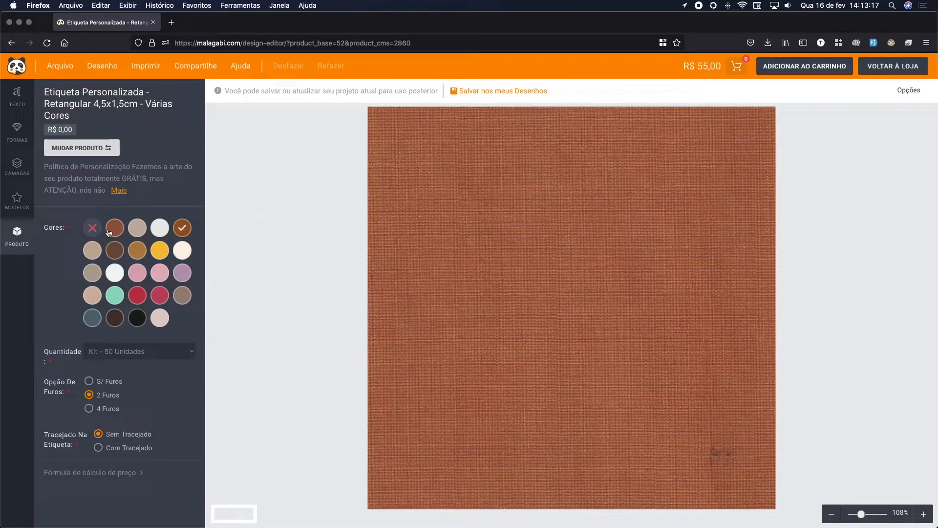
pyautogui.click(114, 230)
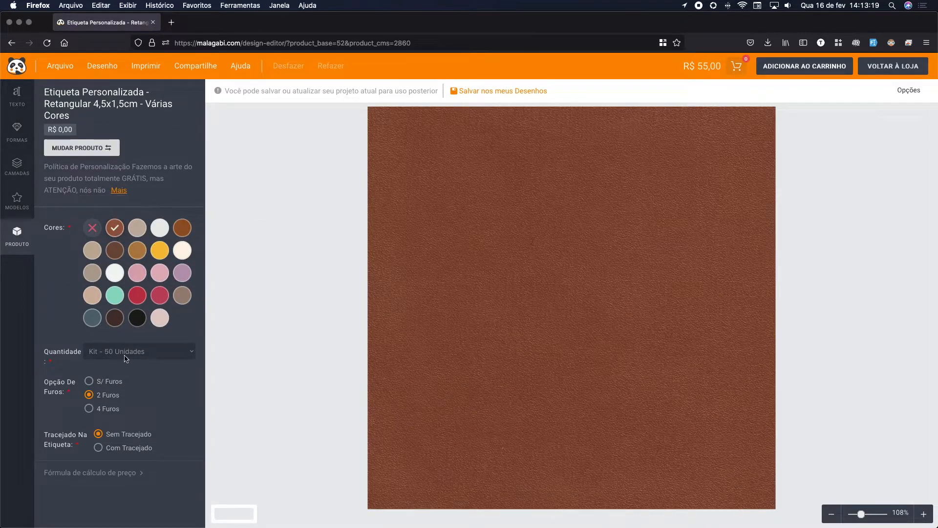
# Review the quantity kits, keeping Kit - 50 Unidades, and set the label's dashed outline option to Com Tracejado
pyautogui.click(128, 351)
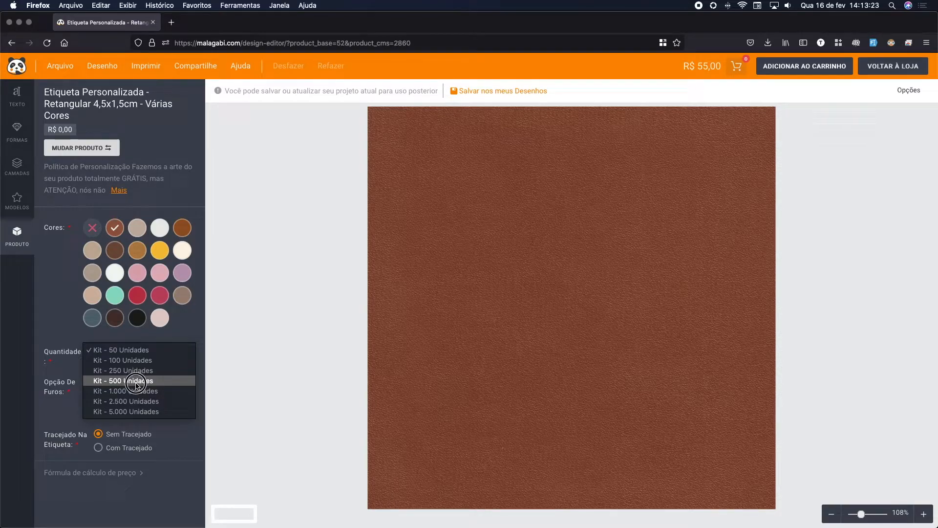
pyautogui.click(128, 350)
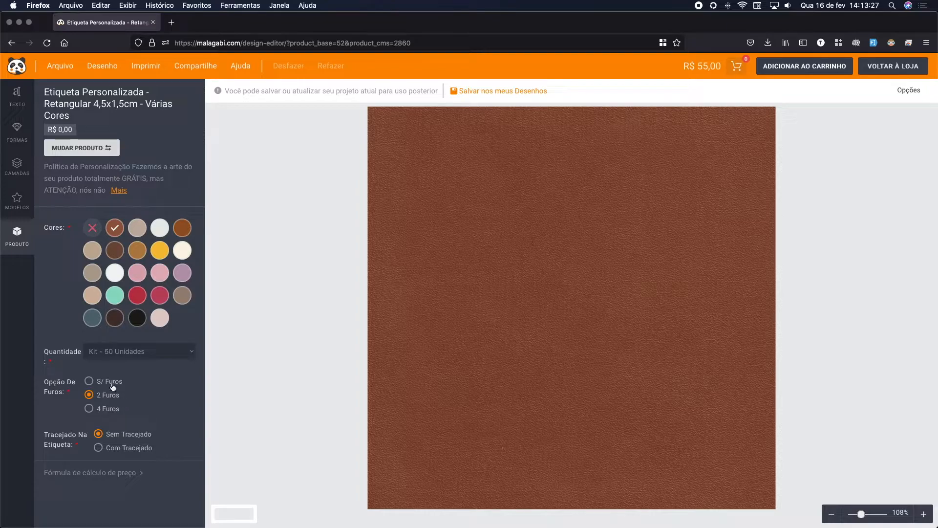
pyautogui.click(138, 449)
pyautogui.click(126, 350)
pyautogui.click(125, 349)
pyautogui.scroll(10, 107, 113)
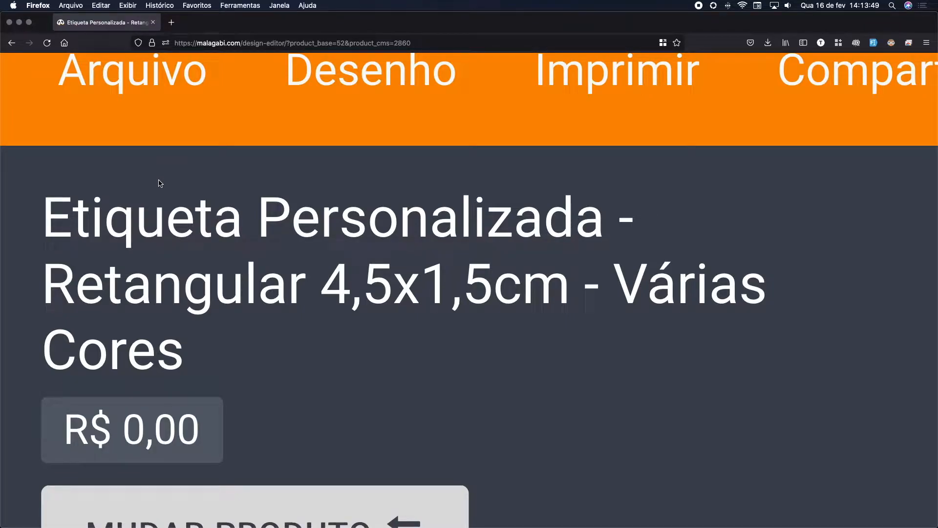
pyautogui.click(479, 41)
pyautogui.click(617, 37)
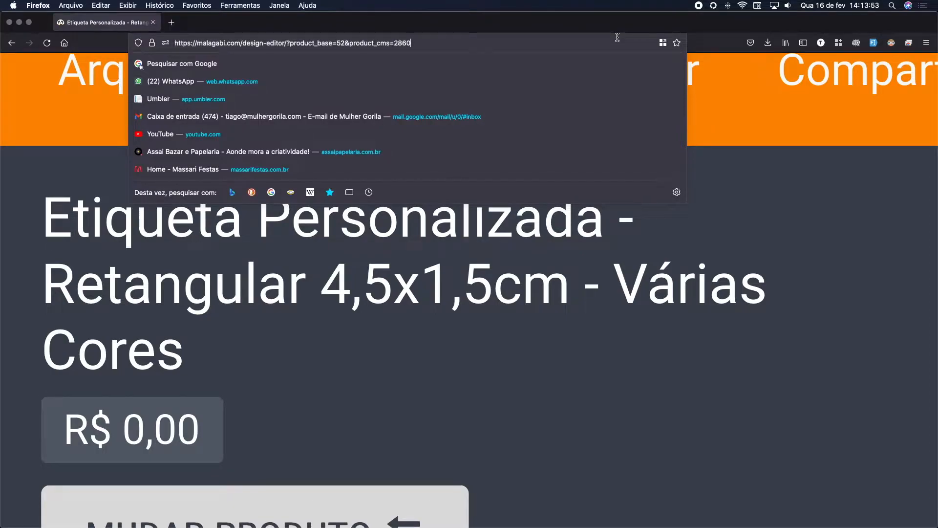
pyautogui.press('super+0')
pyautogui.press('Escape')
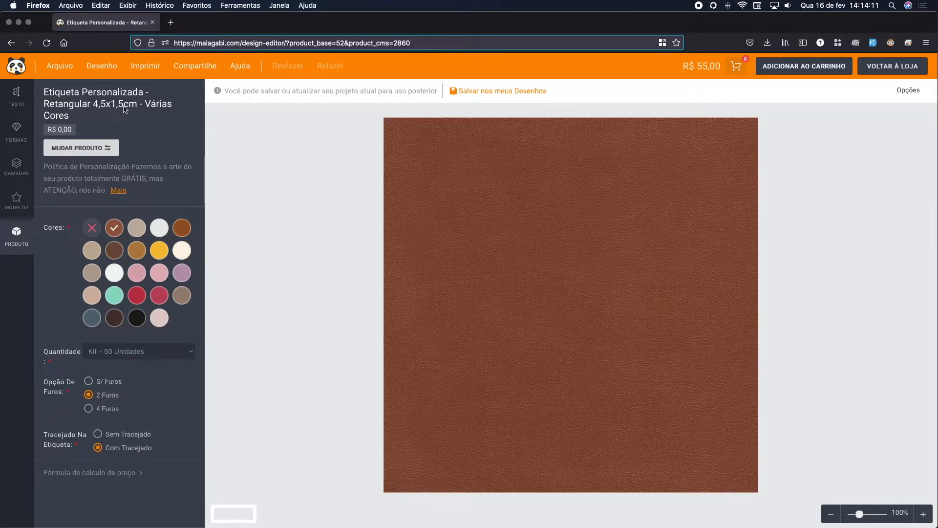
# Keep the quantity at Kit - 50 Unidades and check its price calculation formula
pyautogui.click(123, 351)
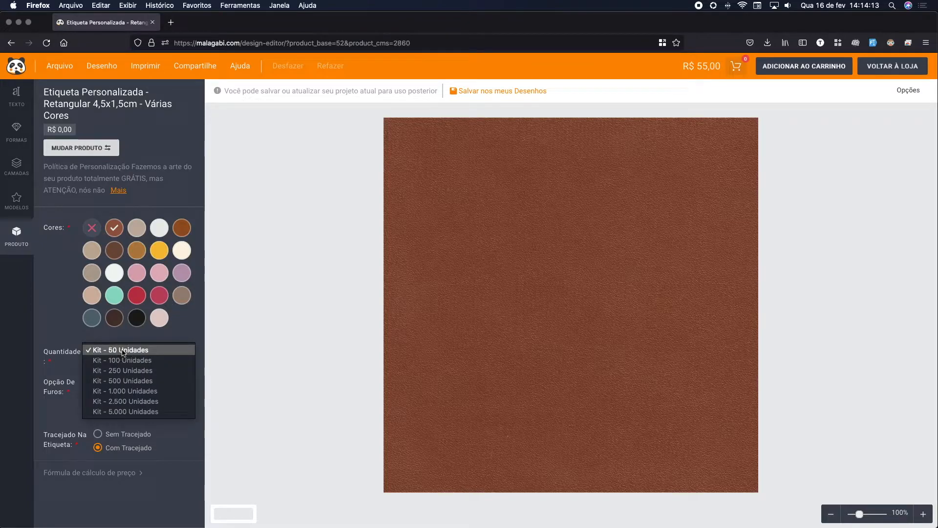
pyautogui.click(124, 351)
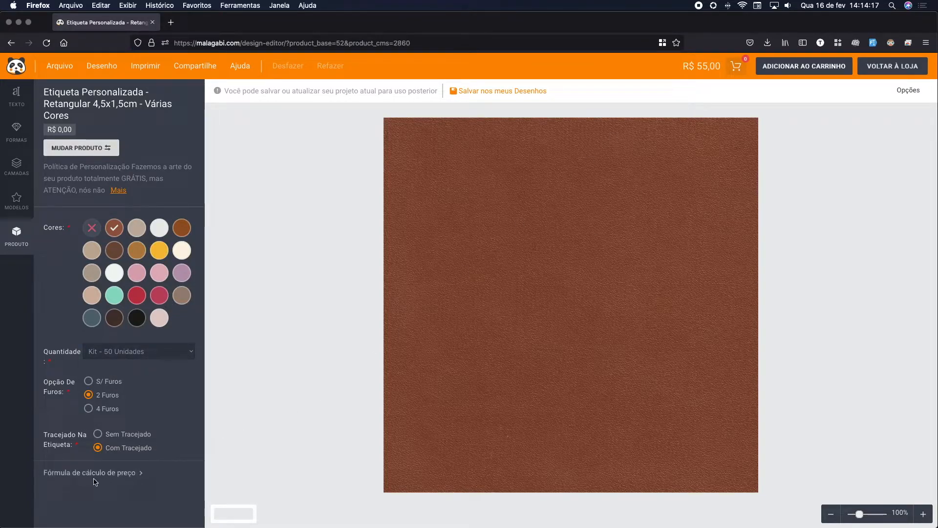
pyautogui.click(125, 477)
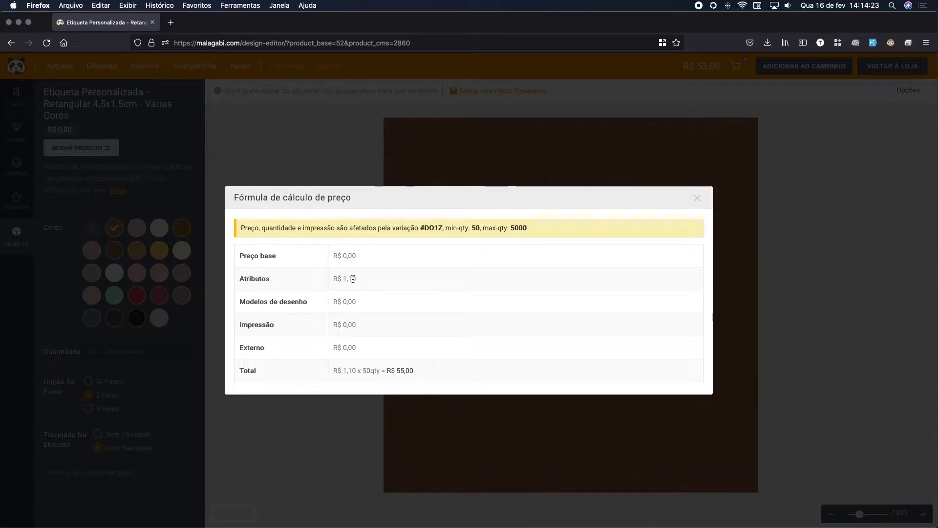
pyautogui.click(307, 159)
# Set the quantity to Kit - 250 Unidades and check the unit price in the price calculation formula
pyautogui.click(144, 351)
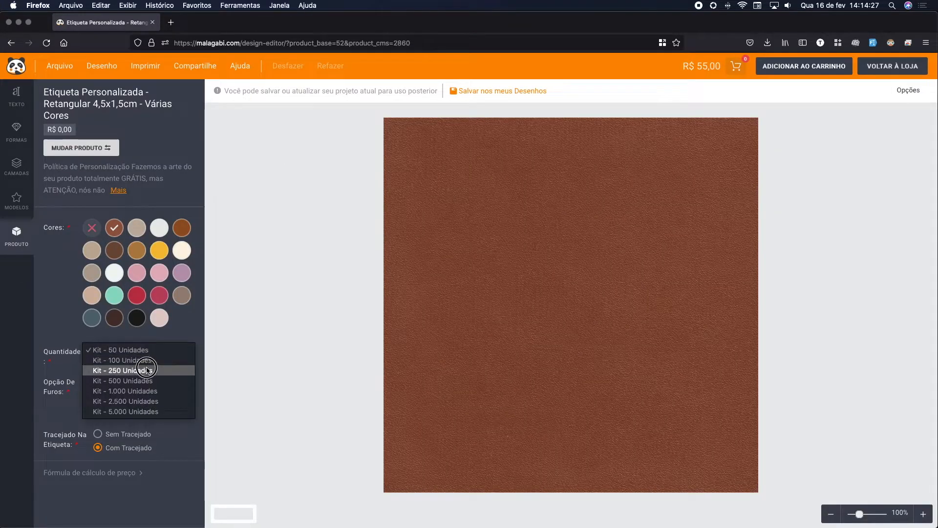
pyautogui.click(147, 370)
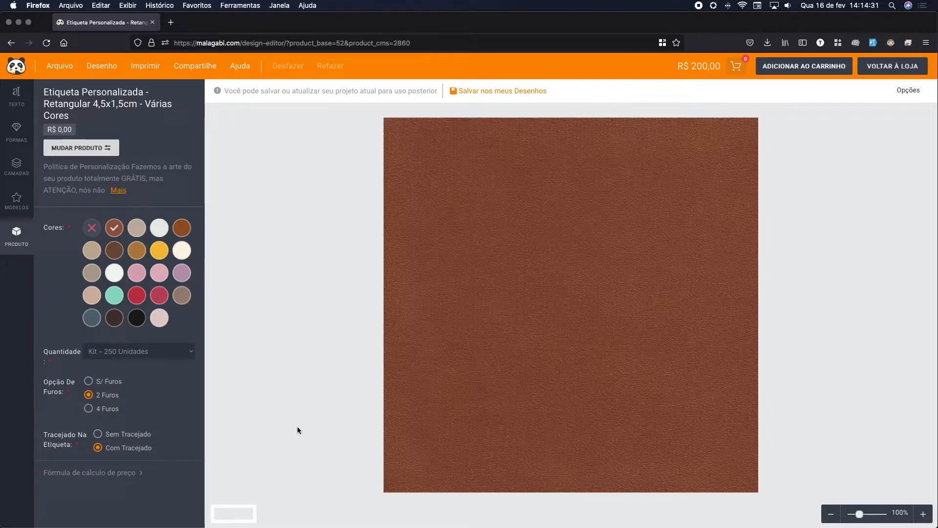
pyautogui.click(115, 473)
pyautogui.moveTo(330, 283); pyautogui.dragTo(363, 279)
pyautogui.click(356, 279)
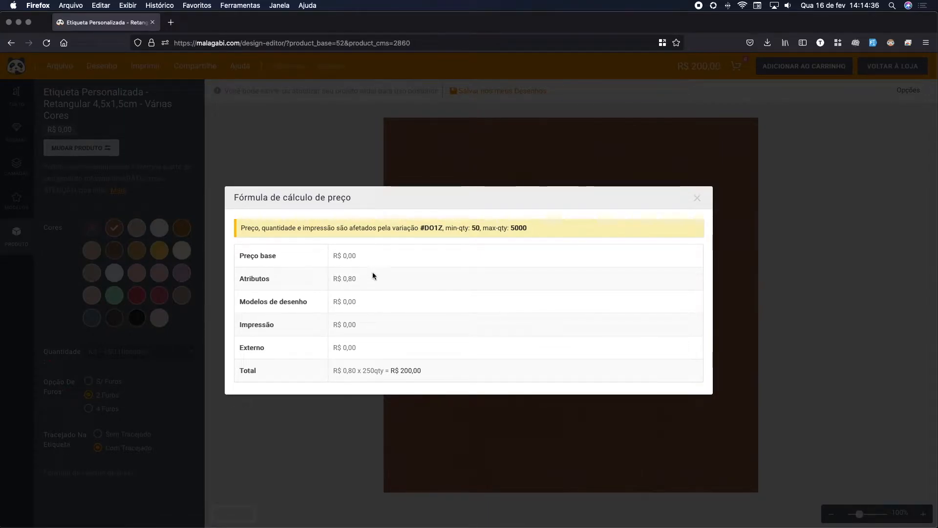
pyautogui.click(697, 197)
# Set the quantity to Kit - 500 Unidades and check the unit price in the price calculation formula
pyautogui.click(166, 351)
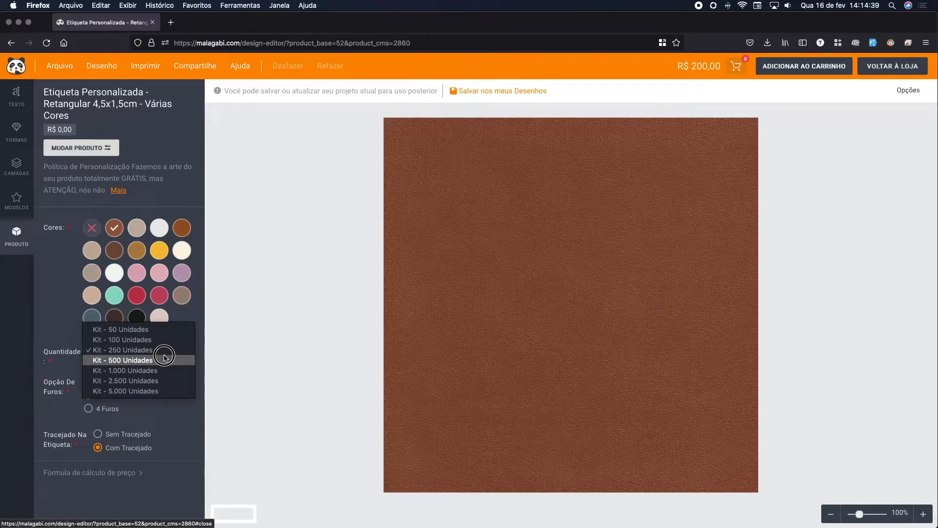
pyautogui.click(164, 360)
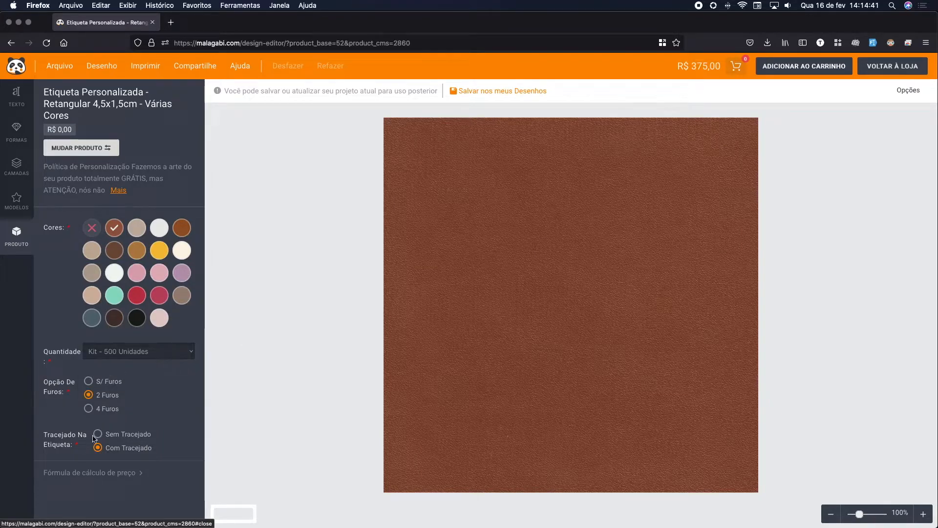
pyautogui.click(104, 473)
pyautogui.moveTo(334, 279); pyautogui.dragTo(354, 279)
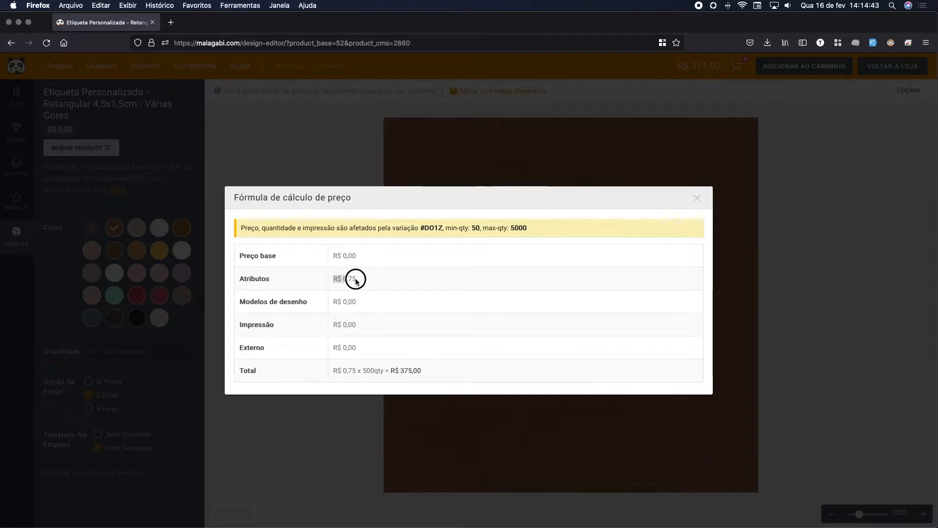
# Close the price calculation formula and change the product to the Ovalada 4,5x1,5cm leather label
pyautogui.click(697, 198)
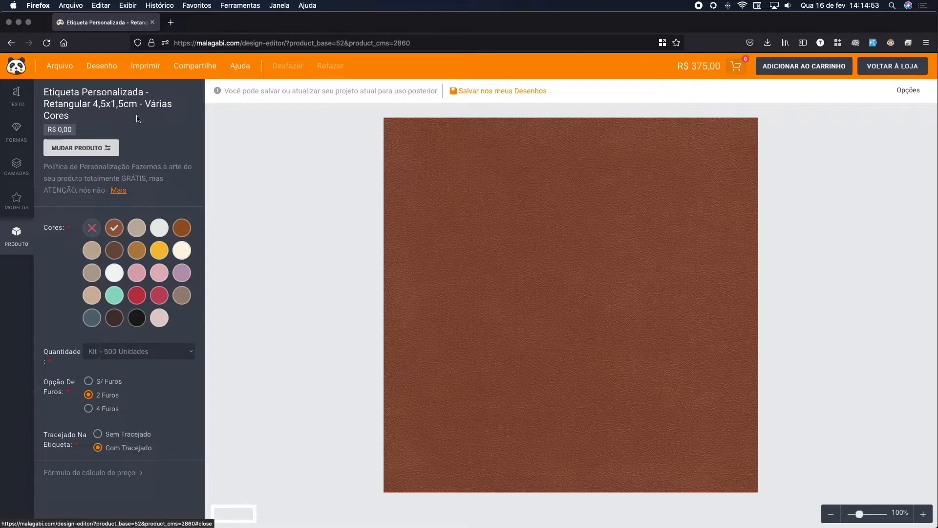
pyautogui.click(100, 148)
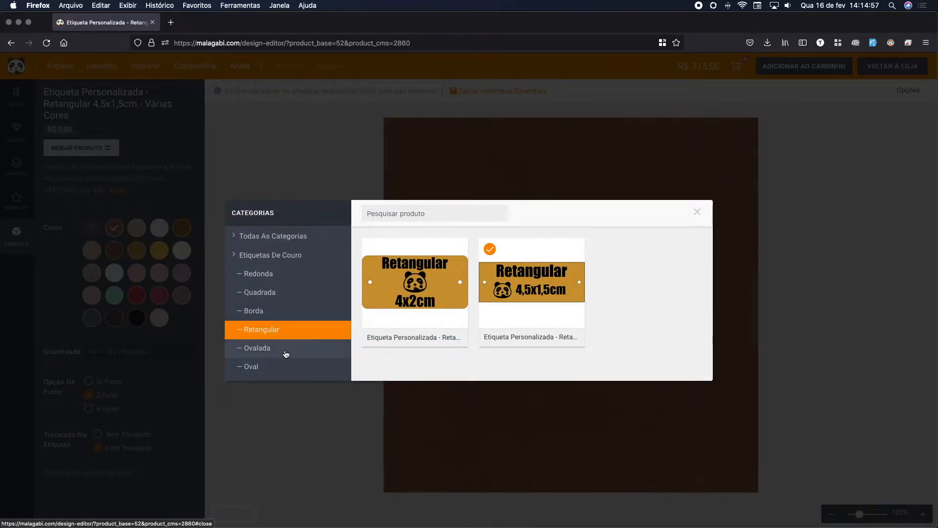
pyautogui.click(286, 354)
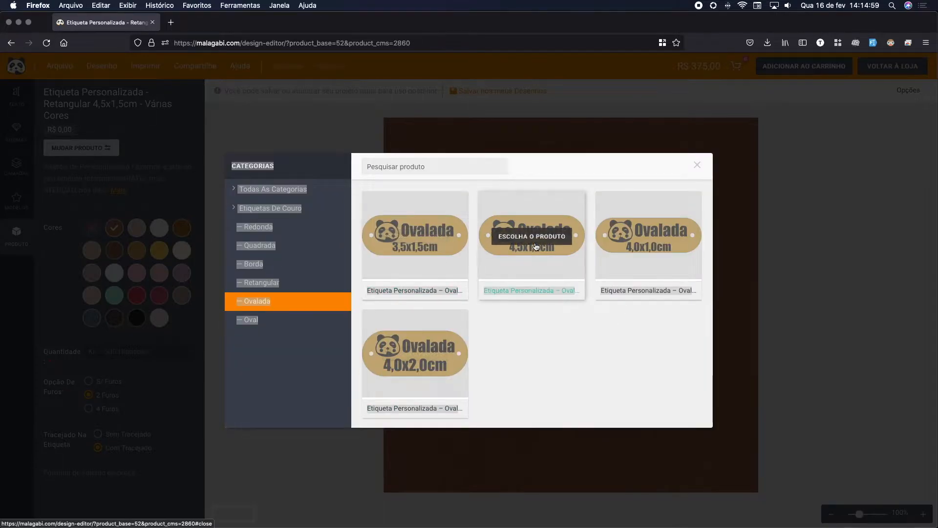
pyautogui.click(537, 237)
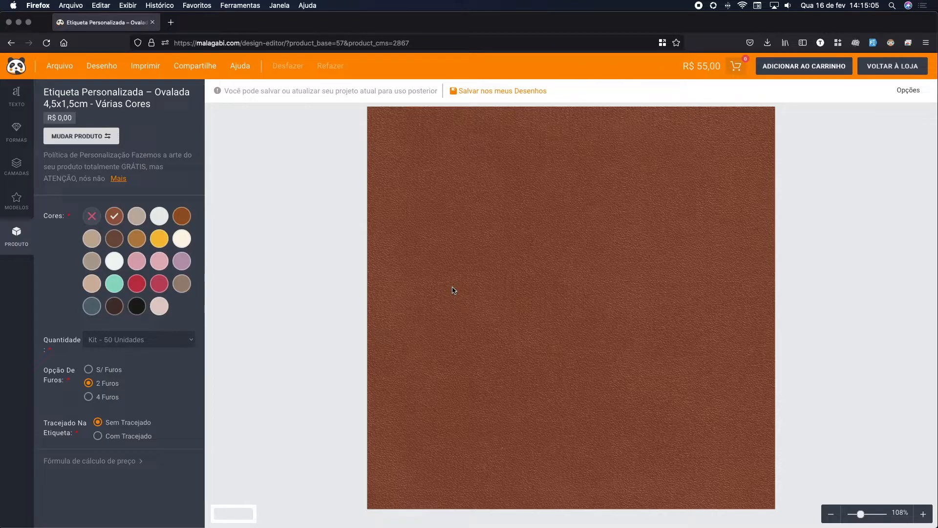
# Apply the crochet template with the two-line lettering and the yarn ball and hook drawing, and select its drawing
pyautogui.click(23, 207)
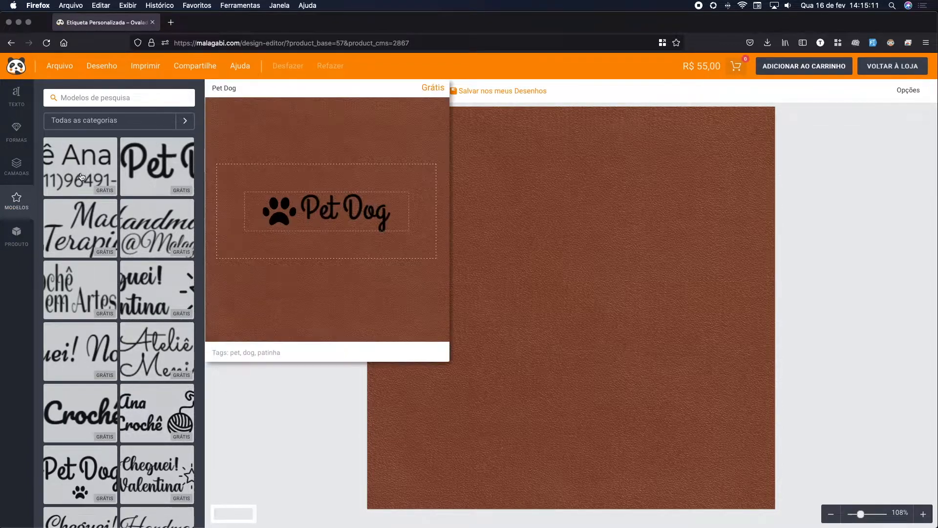
pyautogui.scroll(-3, 179, 256)
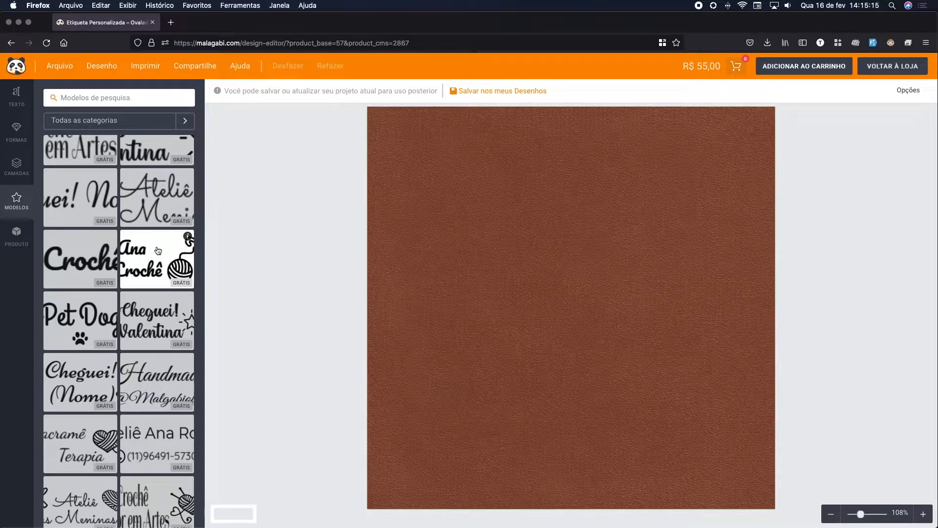
pyautogui.click(158, 251)
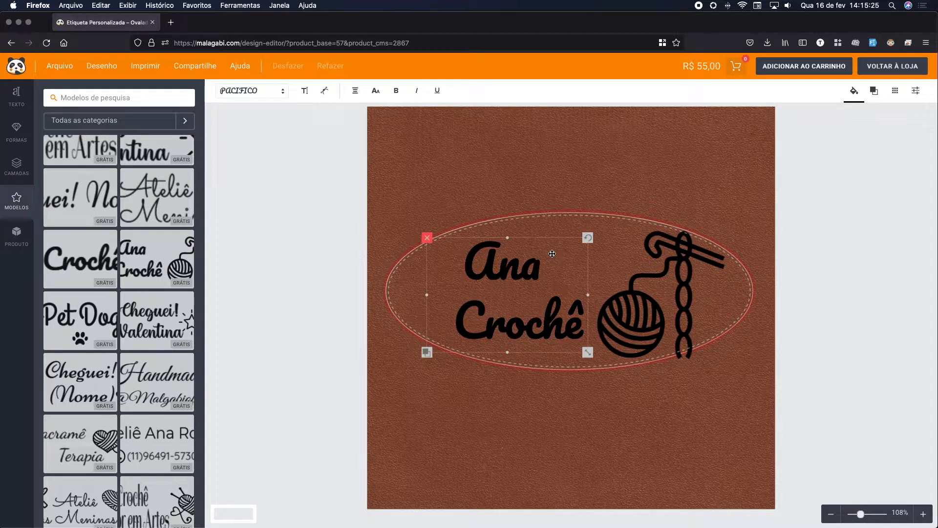
pyautogui.click(662, 295)
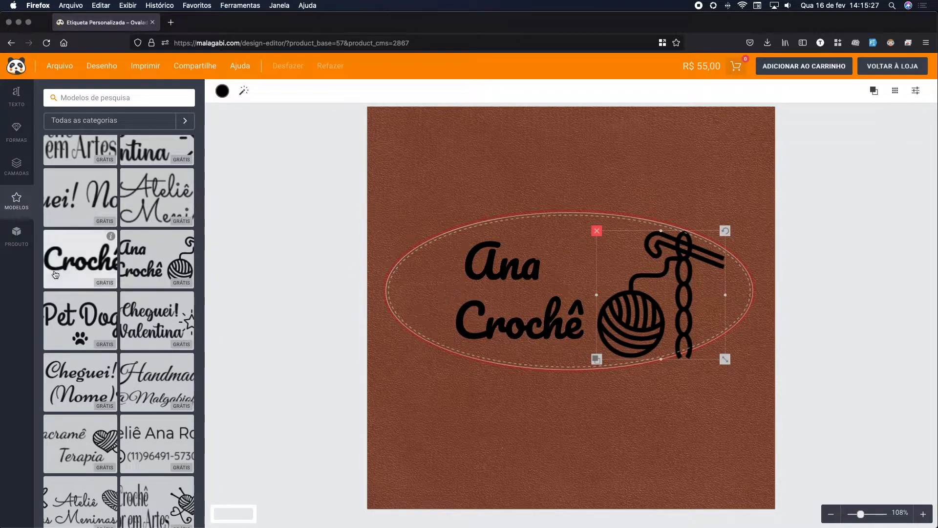
# Change the product to the Retangular 4,5x1,5cm label from the Retangular category
pyautogui.click(10, 233)
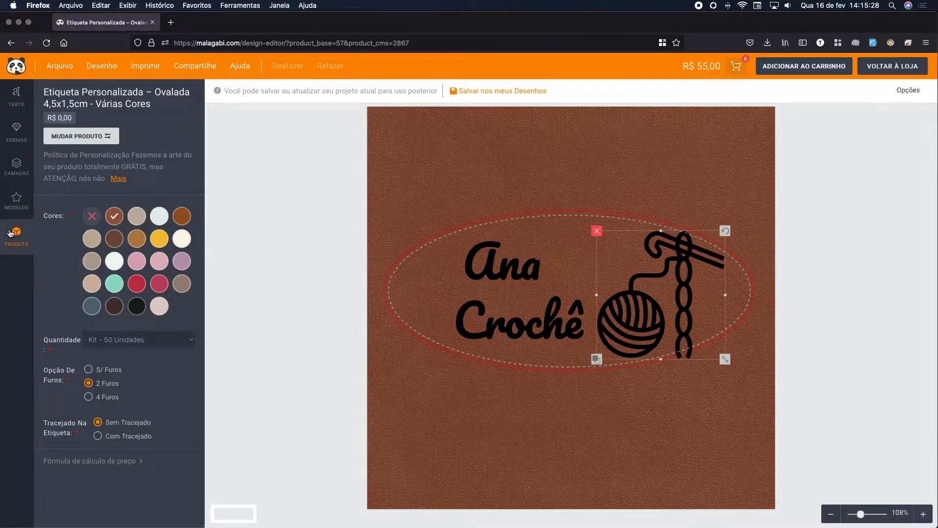
pyautogui.click(97, 140)
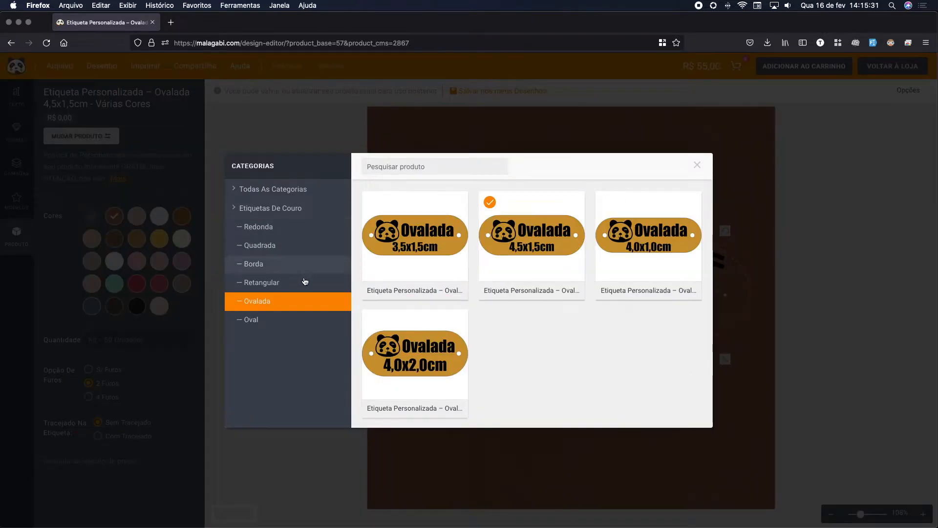
pyautogui.click(291, 282)
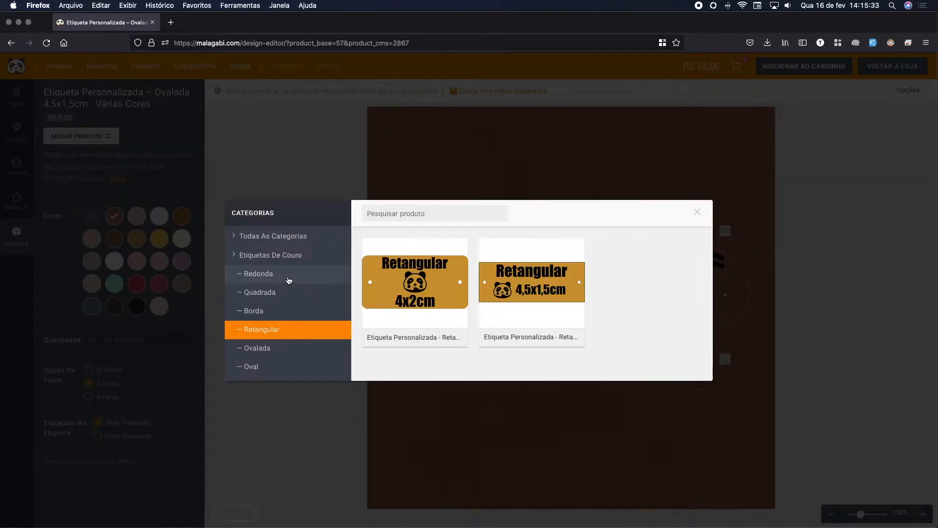
pyautogui.click(538, 283)
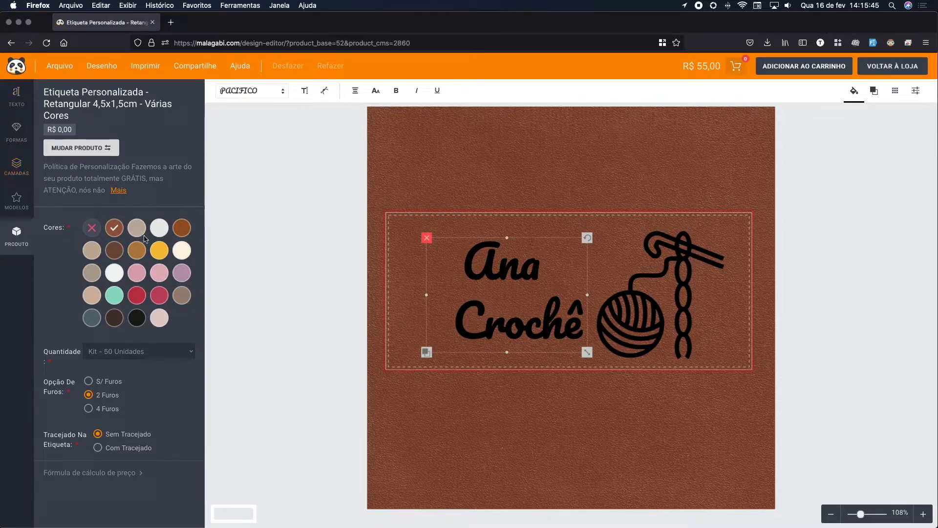
# Select the lettering and the crochet drawing alternately on the label to examine them as separate elements
pyautogui.click(612, 291)
pyautogui.click(499, 305)
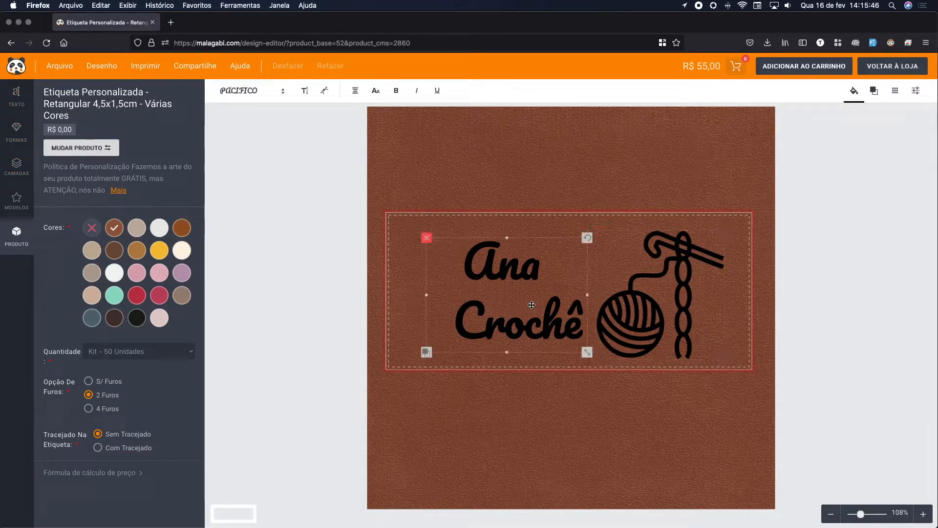
pyautogui.click(670, 310)
pyautogui.click(501, 297)
pyautogui.click(626, 316)
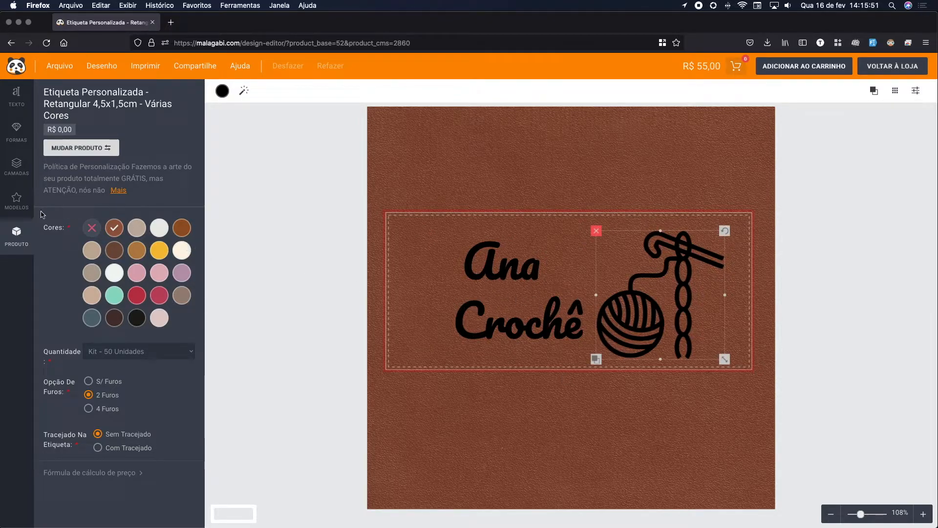
# Show the design's layers and select Pacifico and Logo 15 in turn to see which element each controls
pyautogui.click(19, 166)
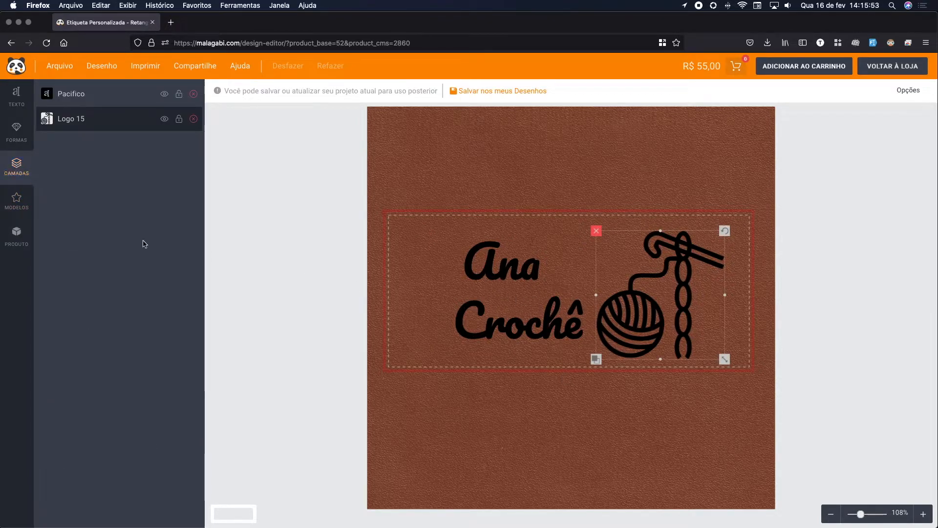
pyautogui.click(81, 95)
pyautogui.click(98, 121)
pyautogui.click(99, 93)
pyautogui.click(106, 122)
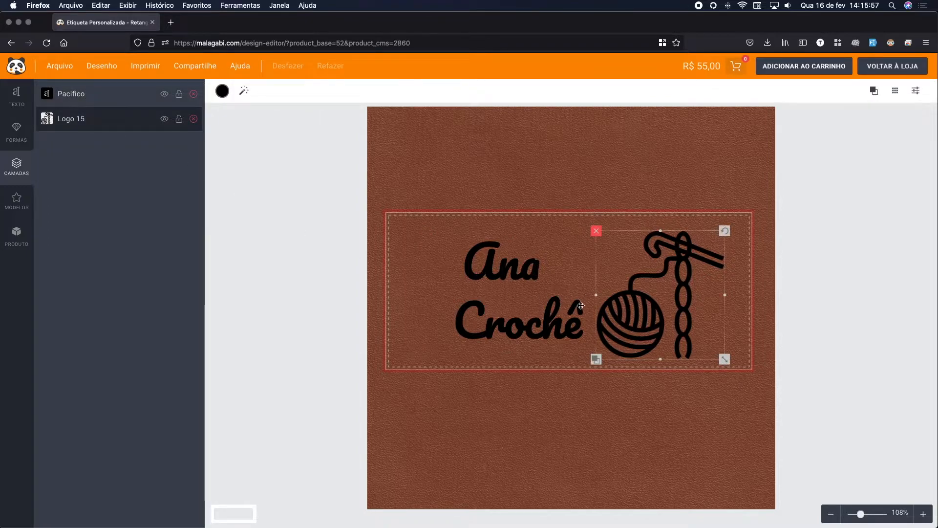
# Move the lettering farther left on the label, away from the crochet drawing
pyautogui.moveTo(544, 324)
pyautogui.mouseDown()
pyautogui.moveTo(518, 330)
pyautogui.moveTo(533, 320)
pyautogui.moveTo(526, 326)
pyautogui.mouseUp()
pyautogui.click(614, 324)
pyautogui.moveTo(488, 269); pyautogui.dragTo(482, 271)
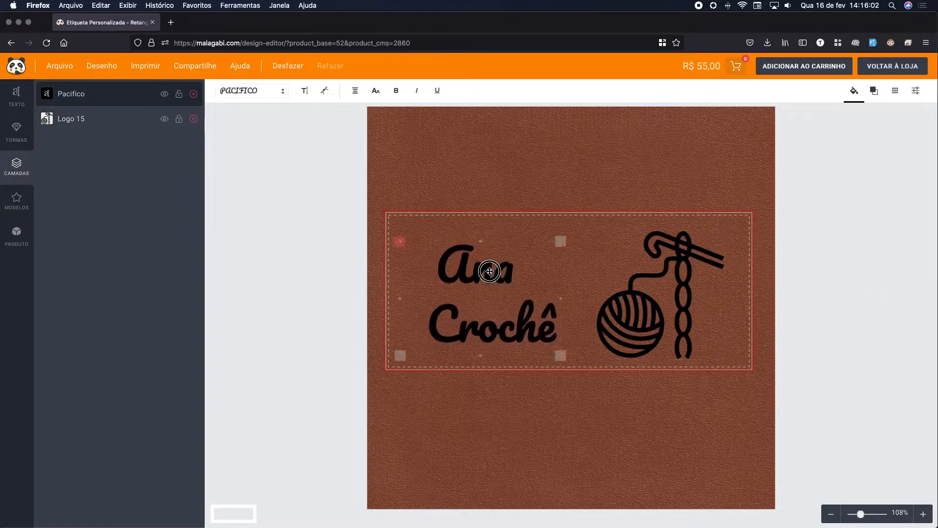
# Lock the Logo 15 layer and move the lettering slightly right, trying to select the locked drawing as well
pyautogui.click(93, 119)
pyautogui.moveTo(100, 123); pyautogui.dragTo(100, 95)
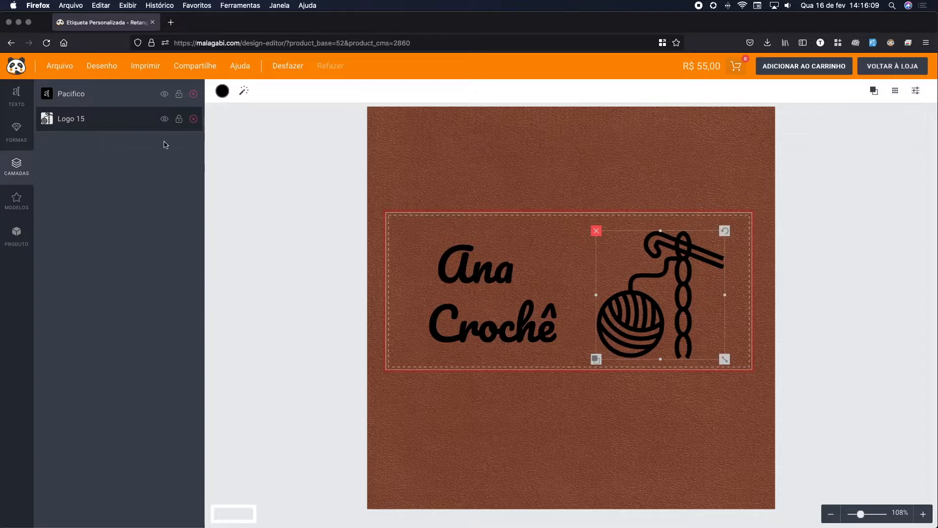
pyautogui.click(179, 119)
pyautogui.moveTo(288, 188); pyautogui.dragTo(851, 395)
pyautogui.moveTo(462, 331)
pyautogui.mouseDown()
pyautogui.moveTo(507, 316)
pyautogui.moveTo(477, 331)
pyautogui.mouseUp()
pyautogui.click(642, 338)
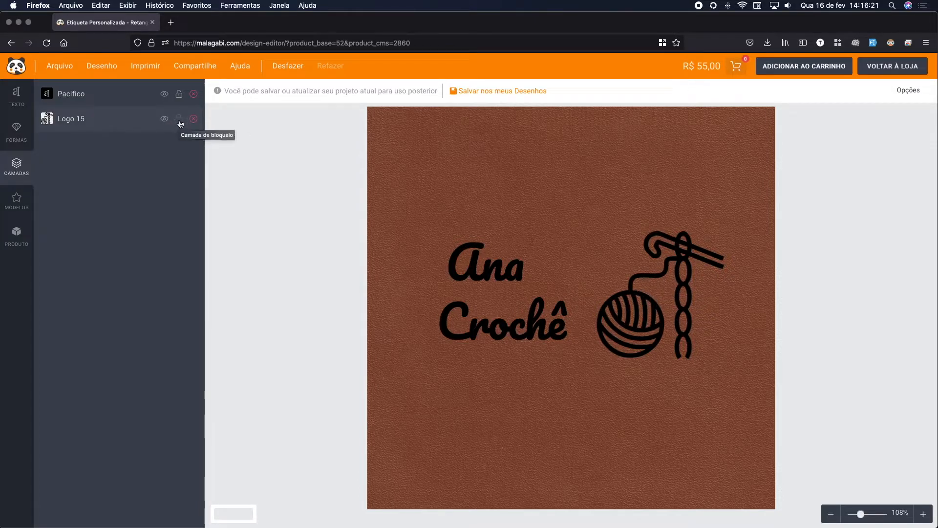
# Unlock the Logo 15 layer, move the crochet drawing slightly right and nudge the lettering vertically
pyautogui.click(641, 322)
pyautogui.moveTo(638, 341)
pyautogui.mouseDown()
pyautogui.moveTo(631, 329)
pyautogui.moveTo(645, 343)
pyautogui.mouseUp()
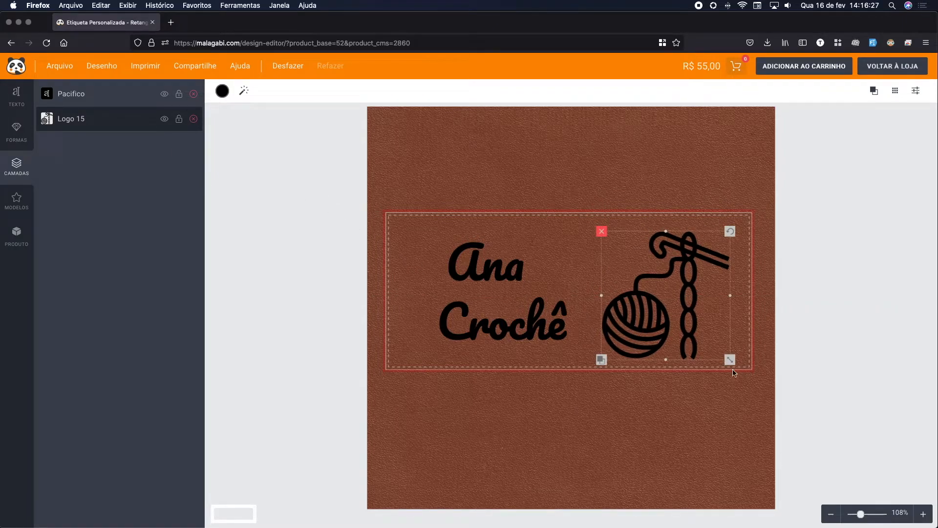
pyautogui.click(543, 317)
pyautogui.moveTo(513, 315); pyautogui.dragTo(514, 304)
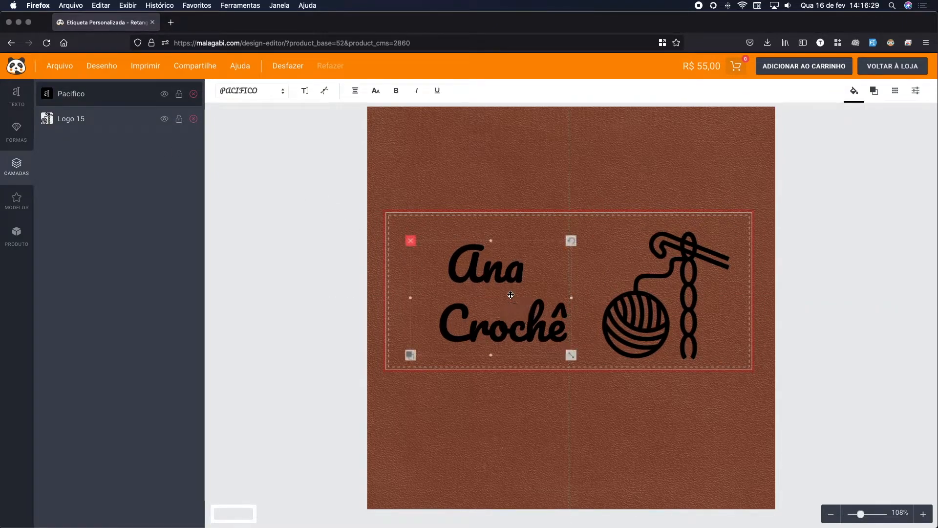
# Delete the Pacifico text layer from the design
pyautogui.click(109, 119)
pyautogui.click(120, 97)
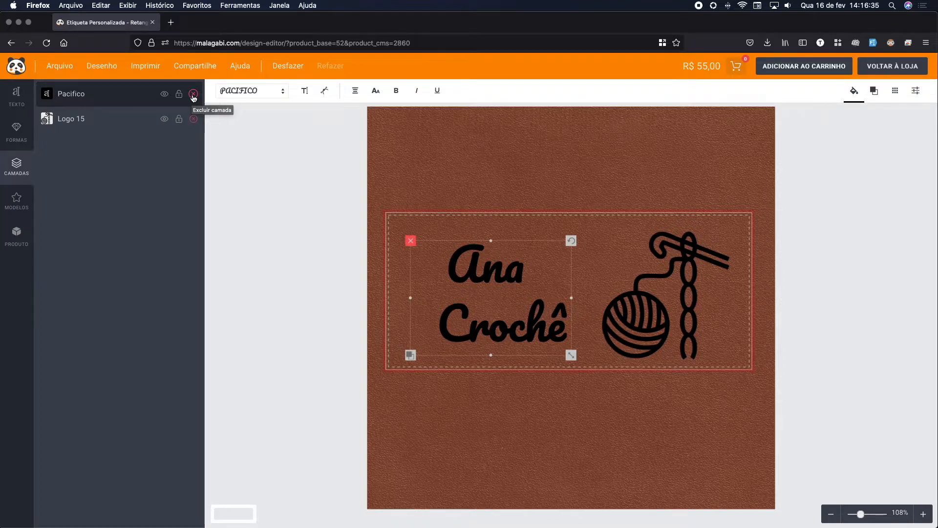
pyautogui.click(194, 96)
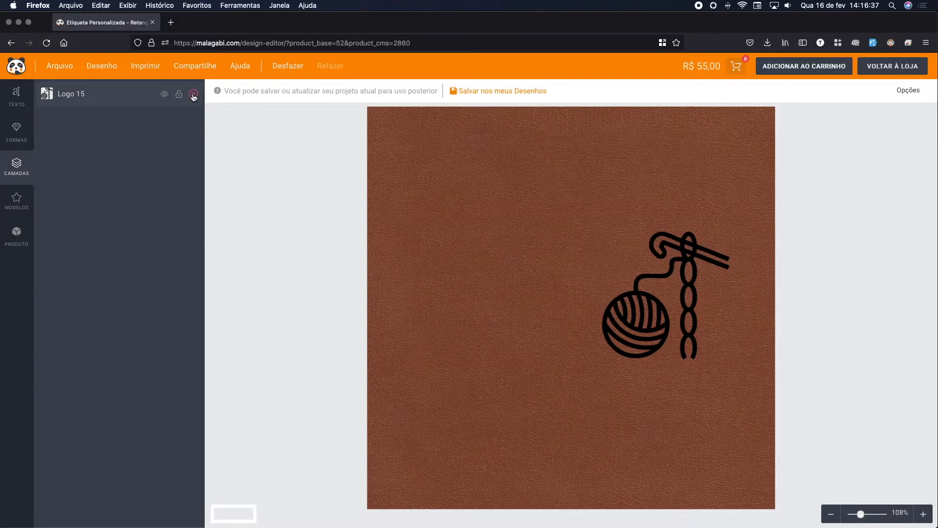
# Select the crochet drawing, try its rotation handle and scale the drawing down slightly
pyautogui.click(654, 320)
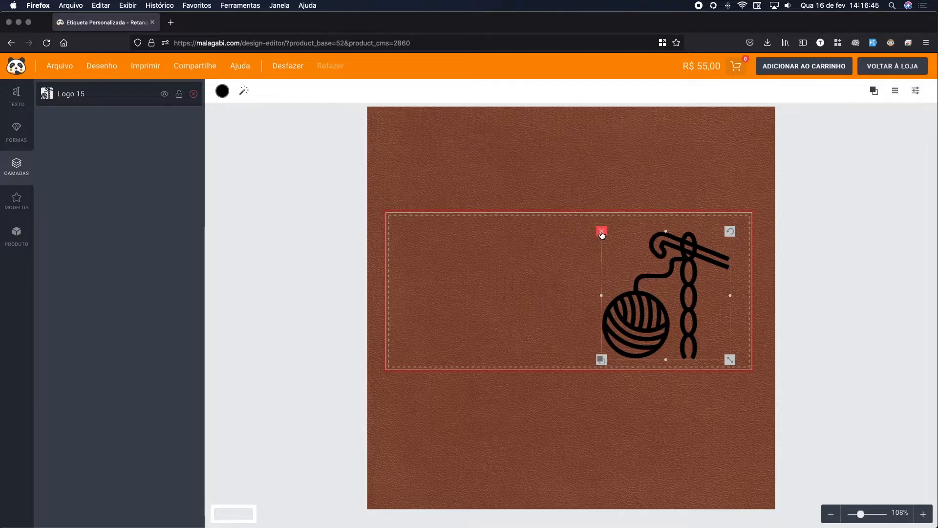
pyautogui.moveTo(729, 230)
pyautogui.mouseDown()
pyautogui.moveTo(716, 212)
pyautogui.moveTo(729, 239)
pyautogui.mouseUp()
pyautogui.moveTo(729, 356)
pyautogui.mouseDown()
pyautogui.moveTo(714, 337)
pyautogui.moveTo(724, 352)
pyautogui.mouseUp()
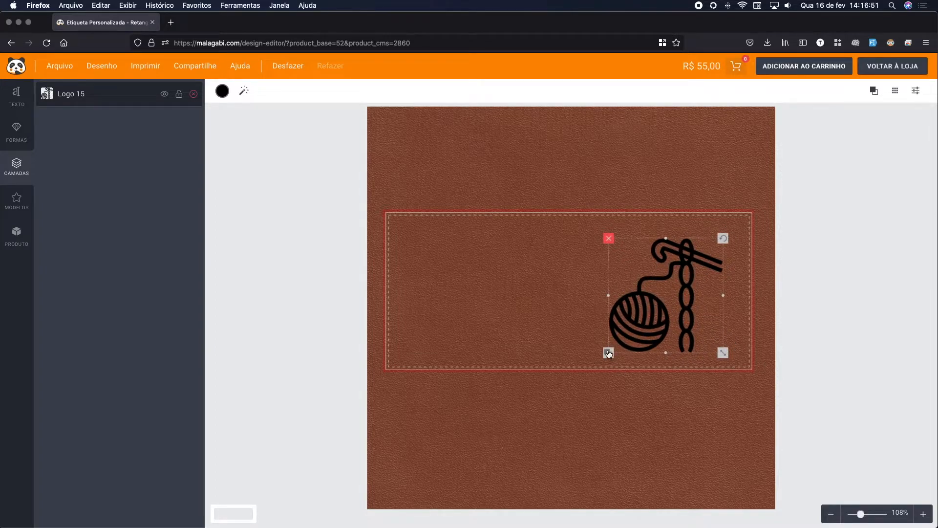
# Duplicate the crochet drawing, place the copy on the label's left half and delete that copy
pyautogui.click(608, 353)
pyautogui.moveTo(691, 336); pyautogui.dragTo(454, 318)
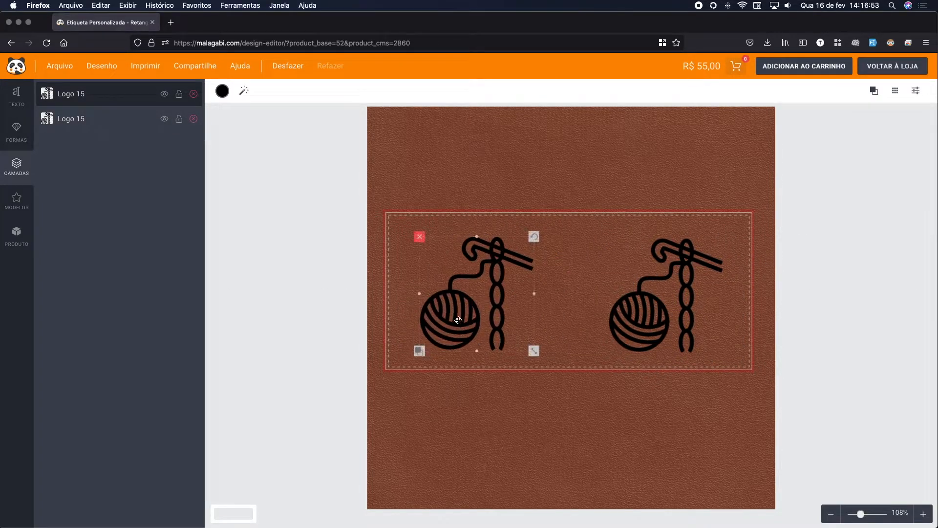
pyautogui.click(421, 238)
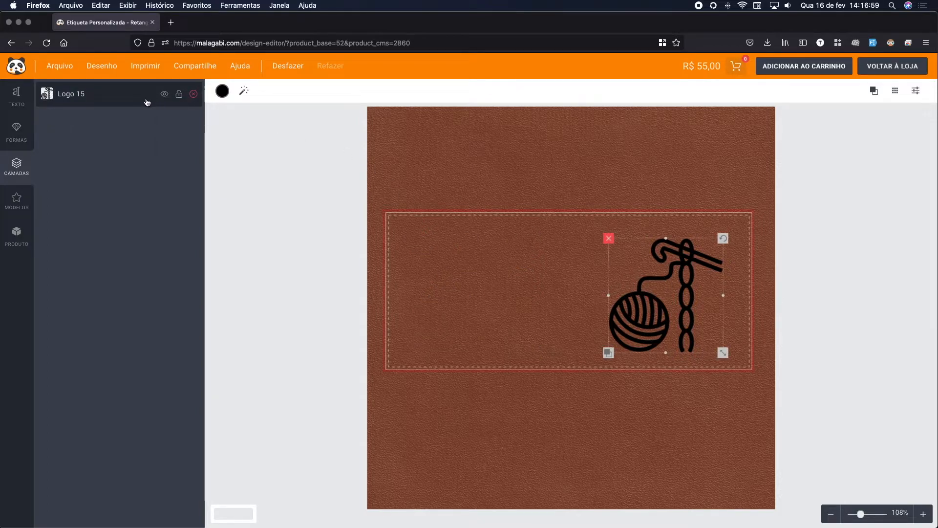
# Move the remaining crochet drawing to the middle of the label and delete it
pyautogui.moveTo(652, 303); pyautogui.dragTo(559, 307)
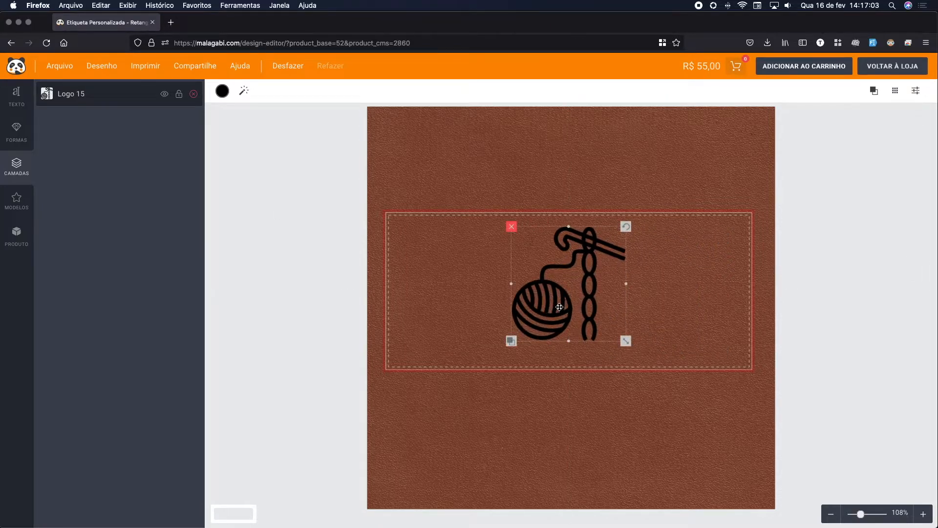
pyautogui.press('Delete')
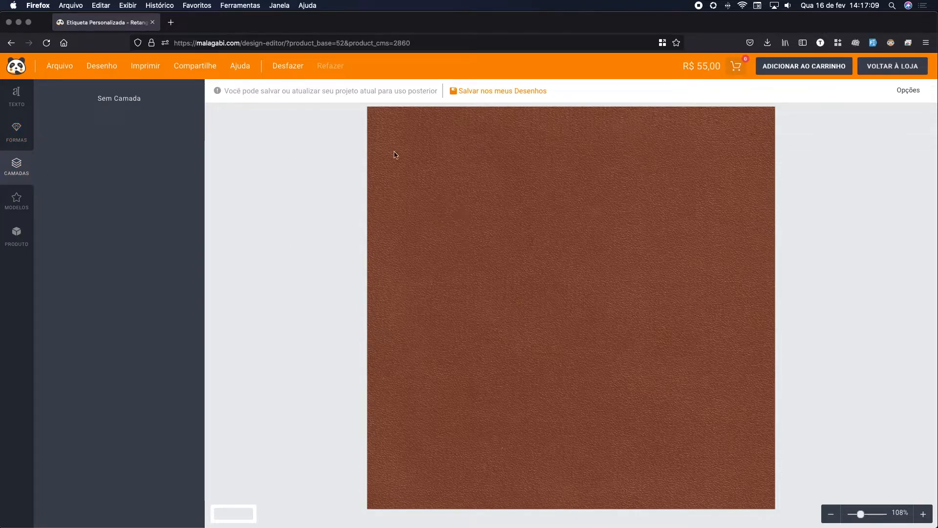
# Add the shape of a yarn ball with needles and a loose thread, enlarging it on the label's left half
pyautogui.click(14, 205)
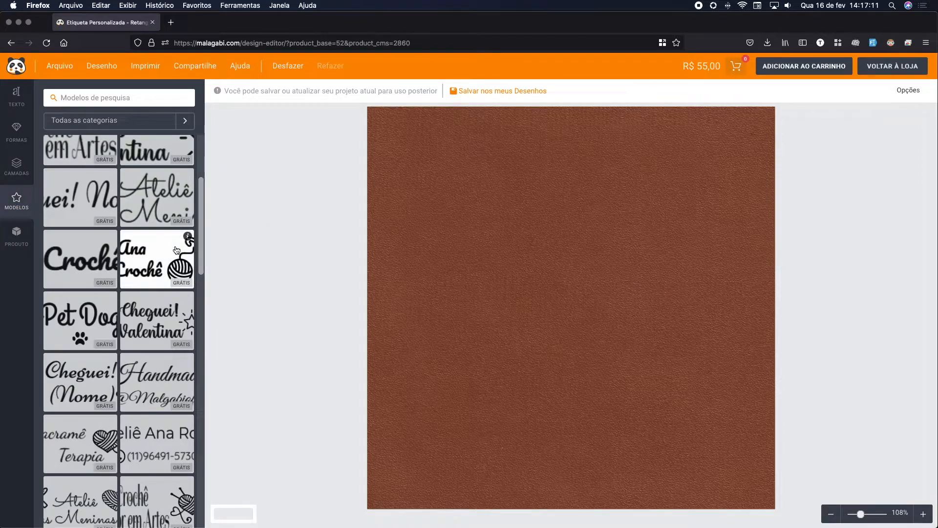
pyautogui.click(24, 144)
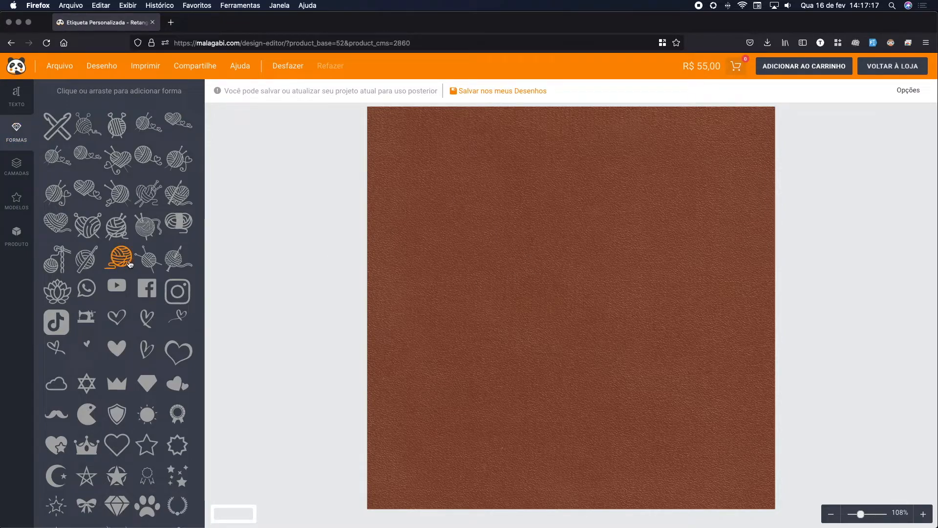
pyautogui.scroll(-1, 201, 266)
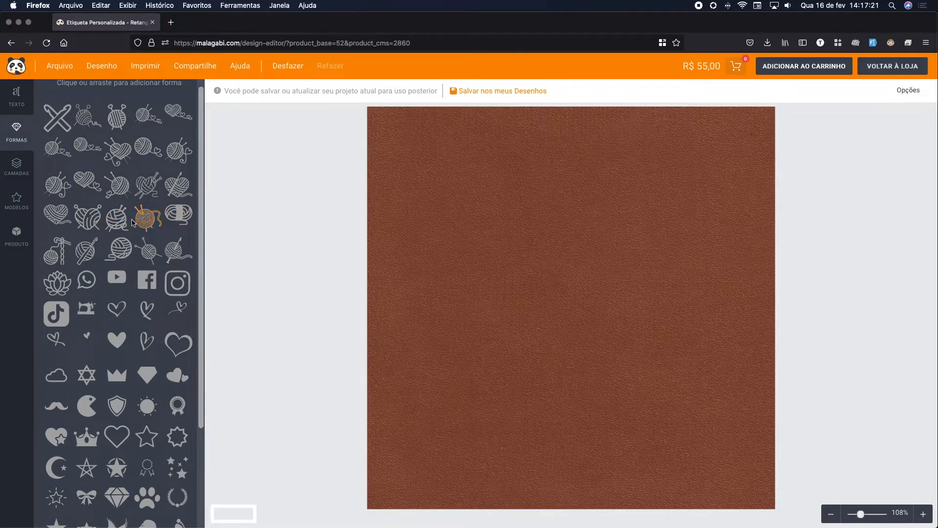
pyautogui.click(141, 225)
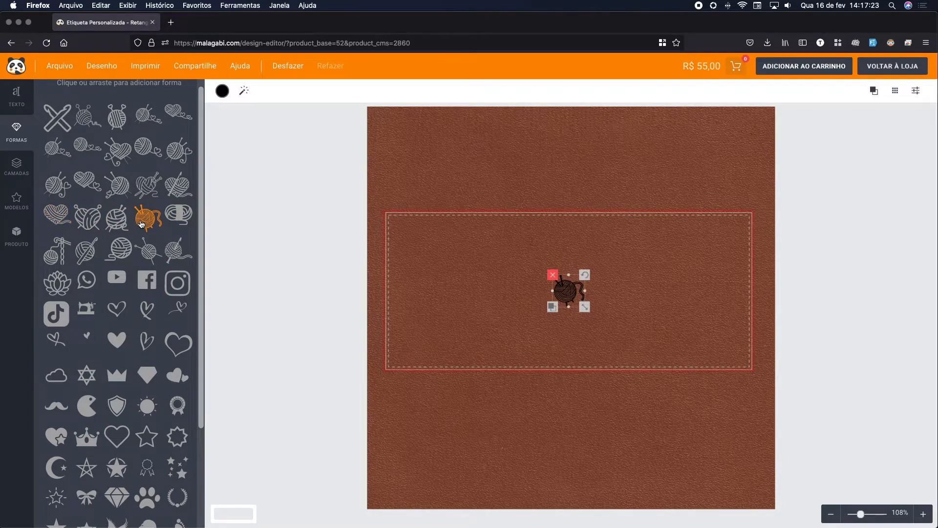
pyautogui.moveTo(584, 307); pyautogui.dragTo(472, 292)
# Add a text in the Leckerli One font to the label
pyautogui.click(23, 99)
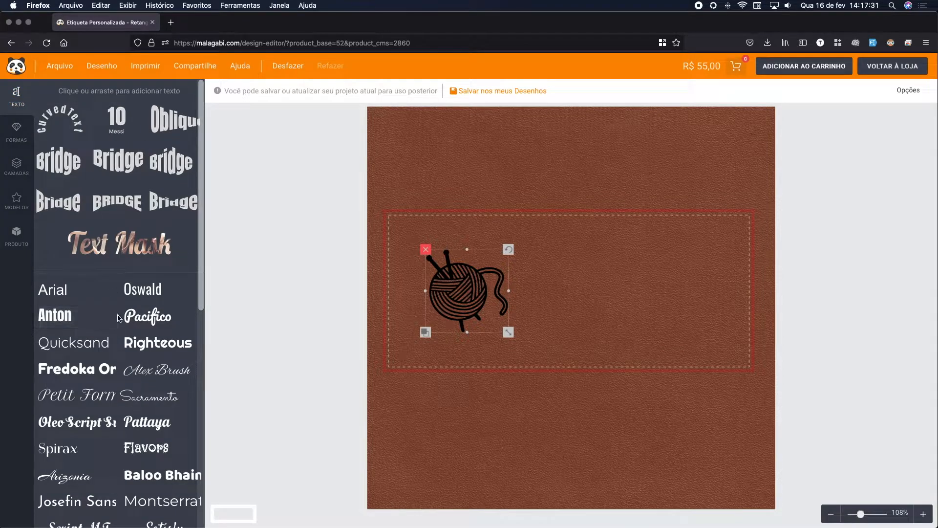
pyautogui.scroll(-2, 126, 319)
pyautogui.scroll(-4, 126, 318)
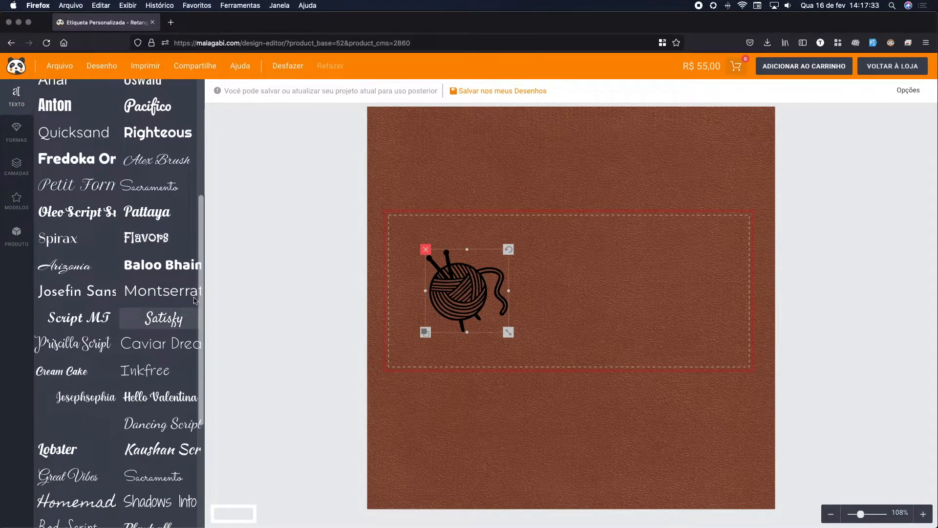
pyautogui.scroll(-5, 88, 322)
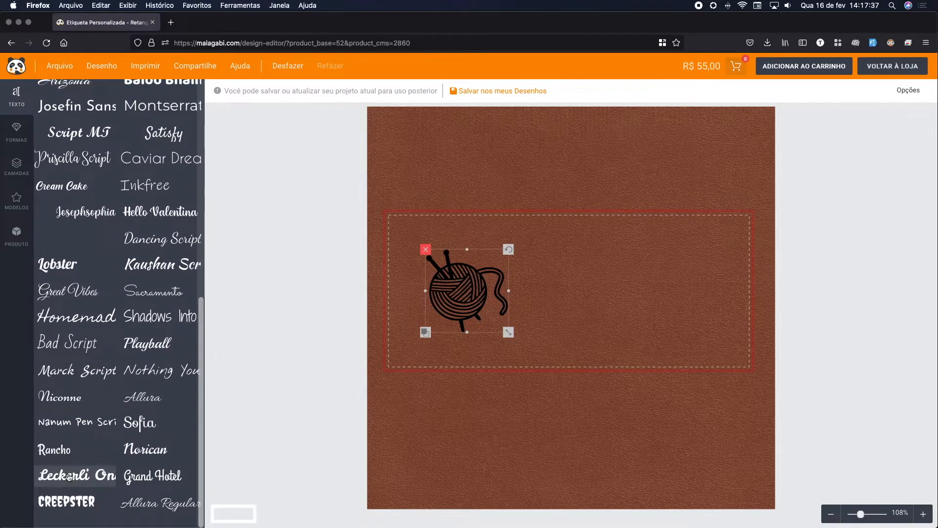
pyautogui.click(69, 477)
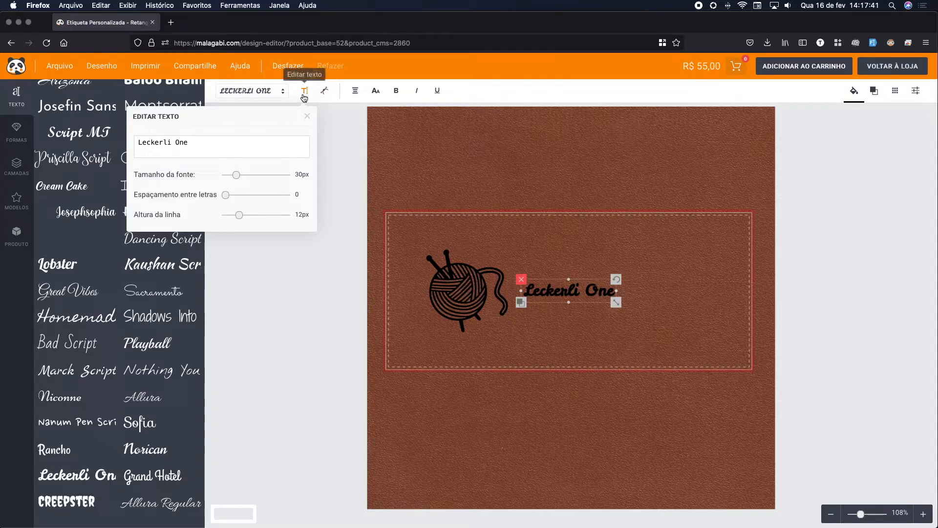
# Open the new text for editing, select its wording and set the font size to 51 px
pyautogui.click(231, 142)
pyautogui.tripleClick(230, 142)
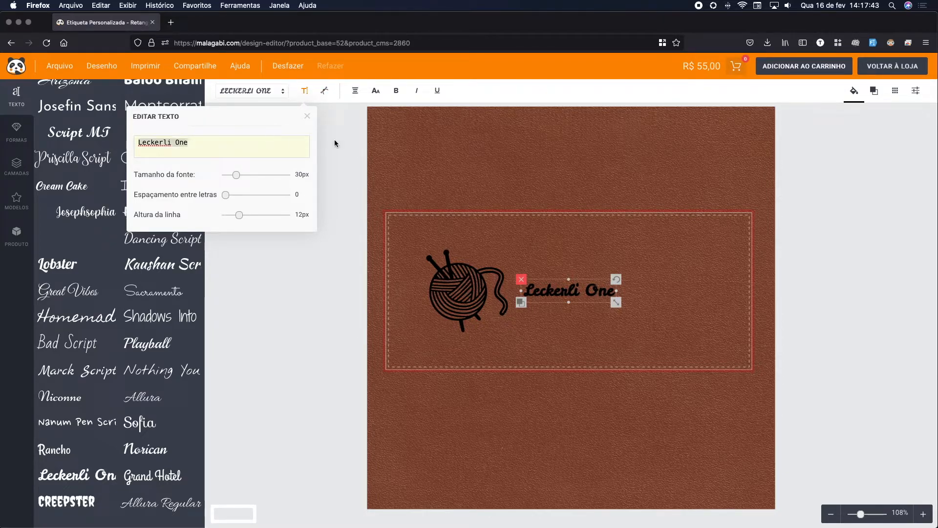
pyautogui.click(305, 91)
pyautogui.click(306, 91)
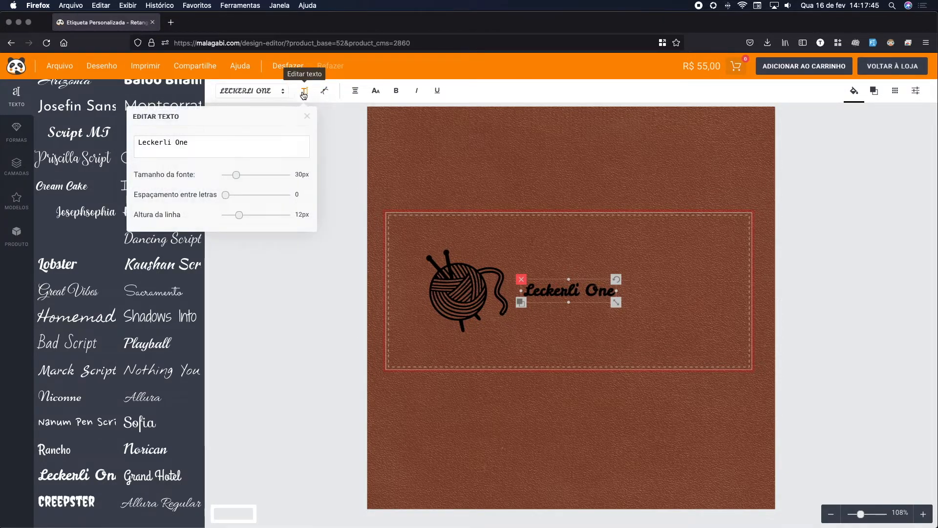
pyautogui.click(306, 91)
pyautogui.click(306, 91)
pyautogui.tripleClick(231, 142)
pyautogui.moveTo(236, 175); pyautogui.dragTo(245, 174)
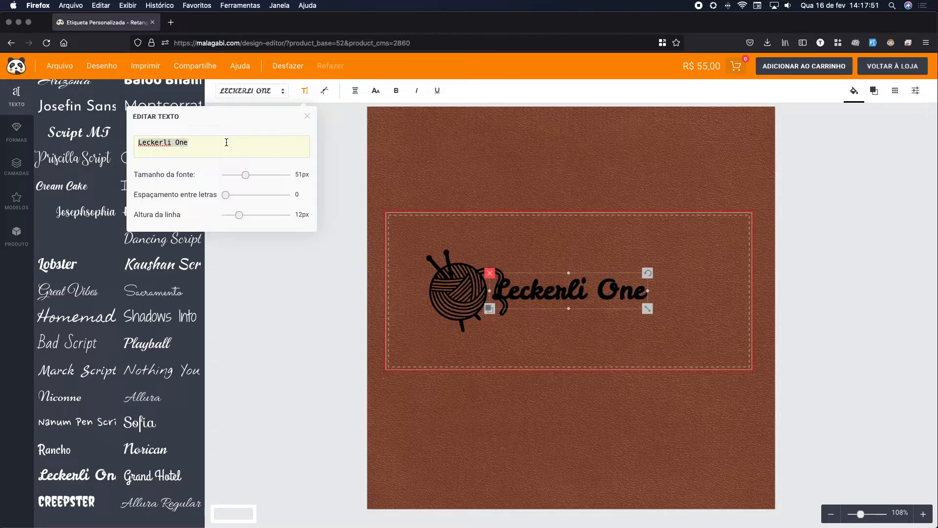
# Replace the text with "Ateliê da Ana" and place it to the right of the yarn ball
pyautogui.write('Atelie')
pyautogui.press('BackSpace')
pyautogui.write('ê da Ana')
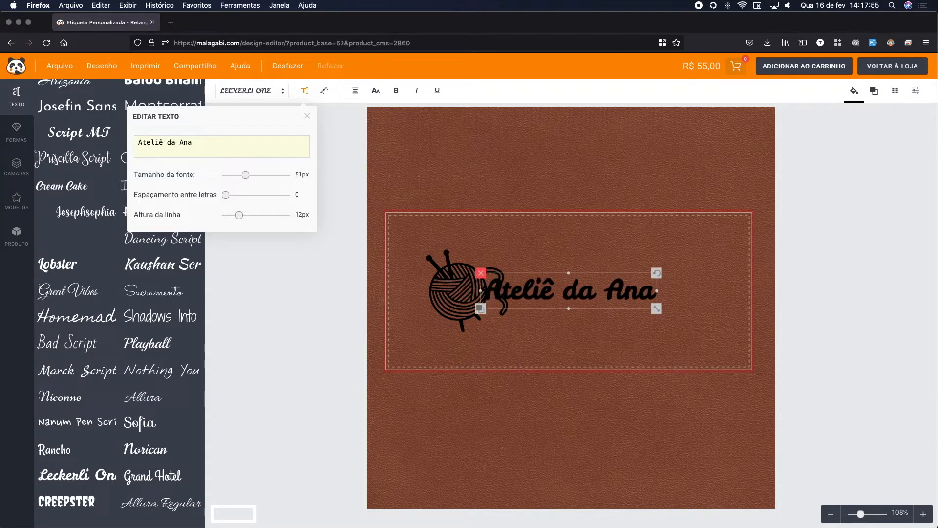
pyautogui.moveTo(565, 283); pyautogui.dragTo(609, 283)
# Break the text into two lines, "Ateliê" above "da Ana", with a 62 px font size and 10 px line height
pyautogui.click(305, 91)
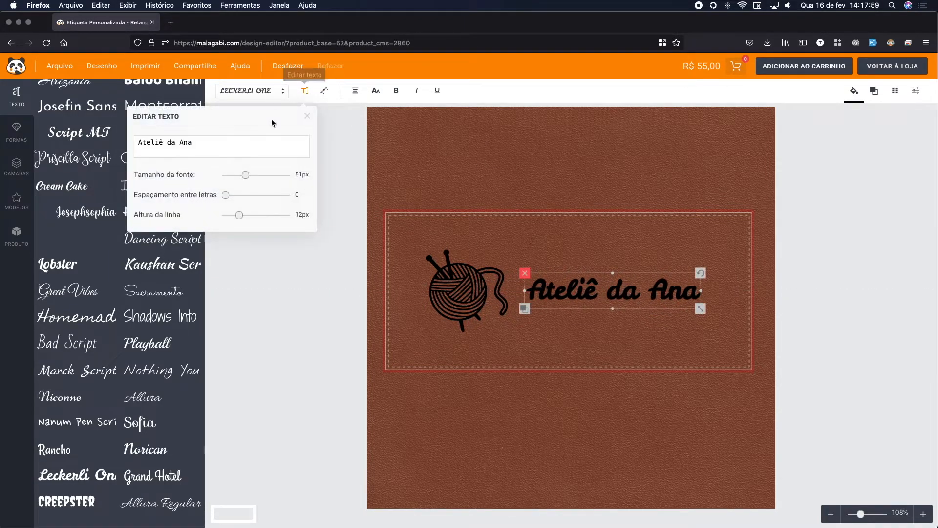
pyautogui.moveTo(239, 177); pyautogui.dragTo(238, 215)
pyautogui.click(167, 144)
pyautogui.press('BackSpace')
pyautogui.press('Return')
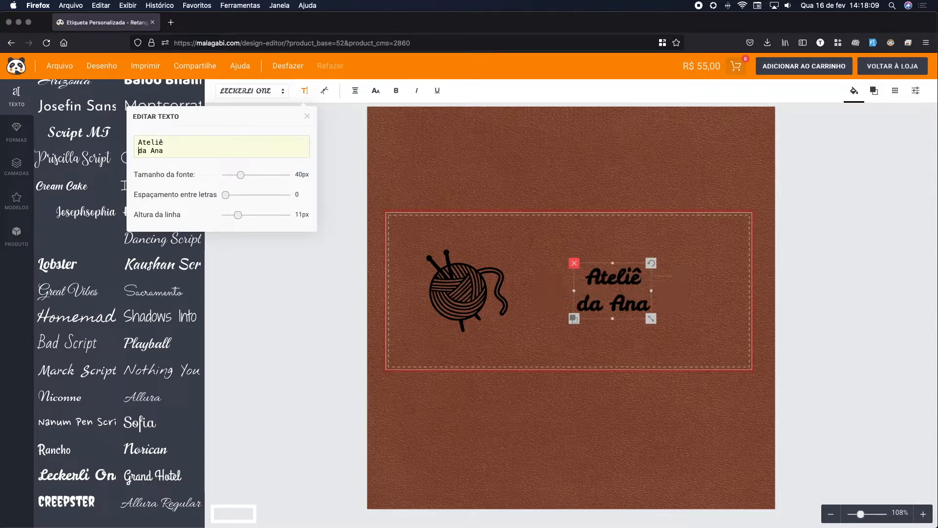
pyautogui.moveTo(238, 216)
pyautogui.mouseDown()
pyautogui.moveTo(248, 214)
pyautogui.moveTo(237, 218)
pyautogui.mouseUp()
pyautogui.moveTo(241, 174); pyautogui.dragTo(250, 174)
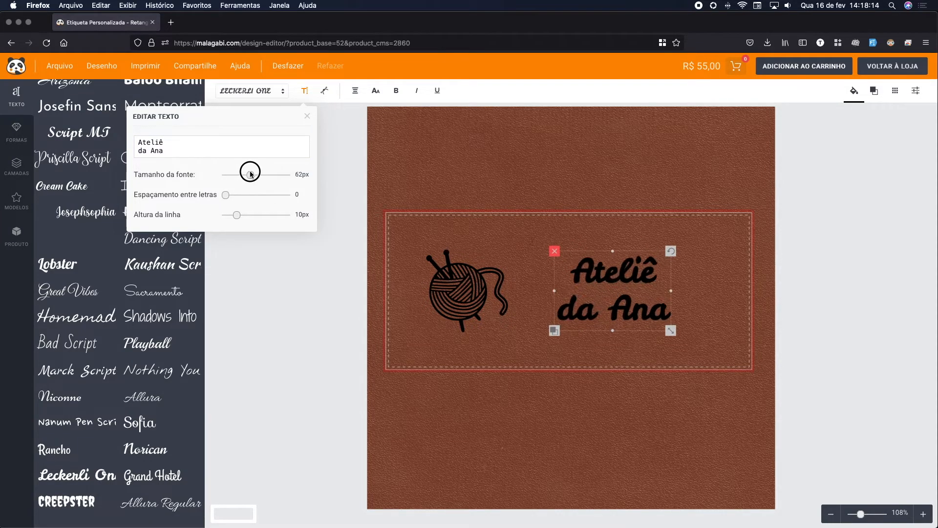
# Enlarge the yarn ball slightly and scale up the two-line text to fill more of the label
pyautogui.click(335, 316)
pyautogui.click(487, 290)
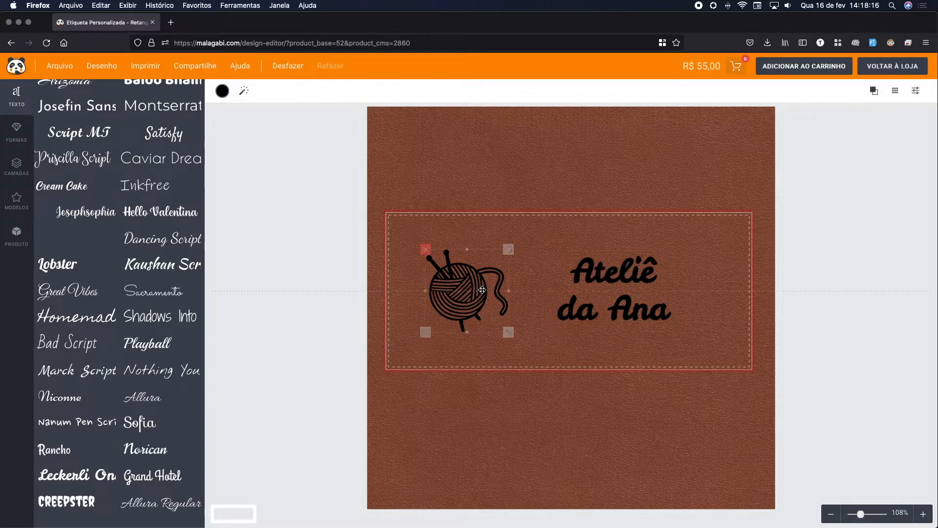
pyautogui.click(635, 311)
pyautogui.moveTo(673, 332); pyautogui.dragTo(704, 347)
# Select the yarn ball and the text together and shift them right to centre them on the label
pyautogui.press('super+a')
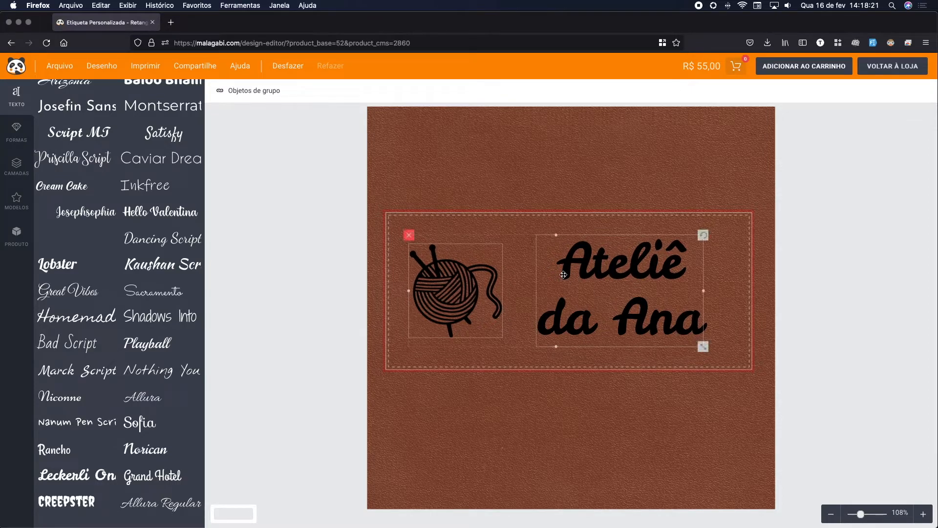
pyautogui.moveTo(566, 264); pyautogui.dragTo(578, 263)
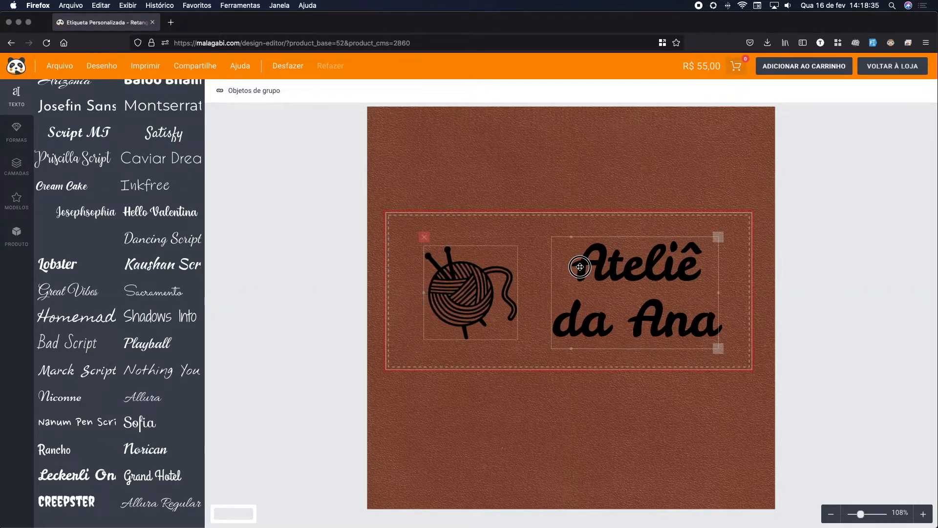
pyautogui.click(577, 266)
pyautogui.click(849, 271)
pyautogui.click(484, 304)
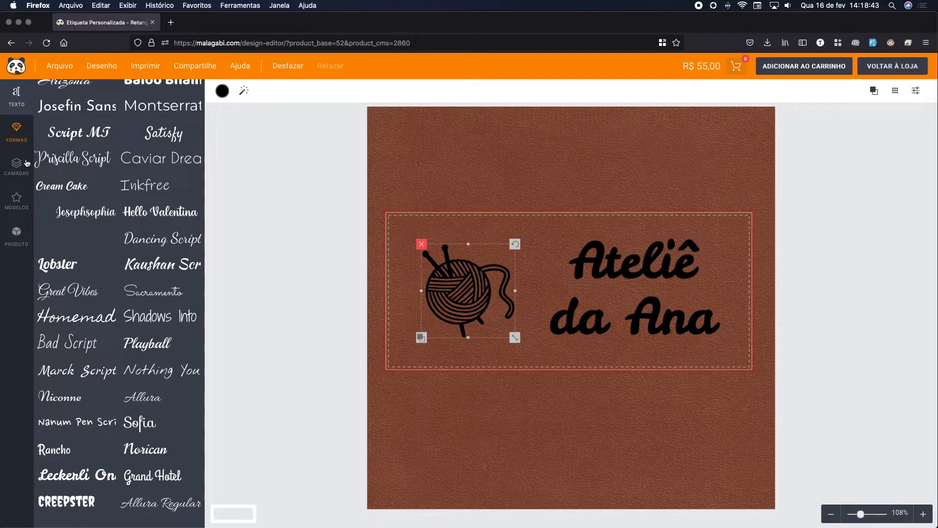
# Try the golden-brown leather colour in the product options and restore the reddish-brown one
pyautogui.click(16, 236)
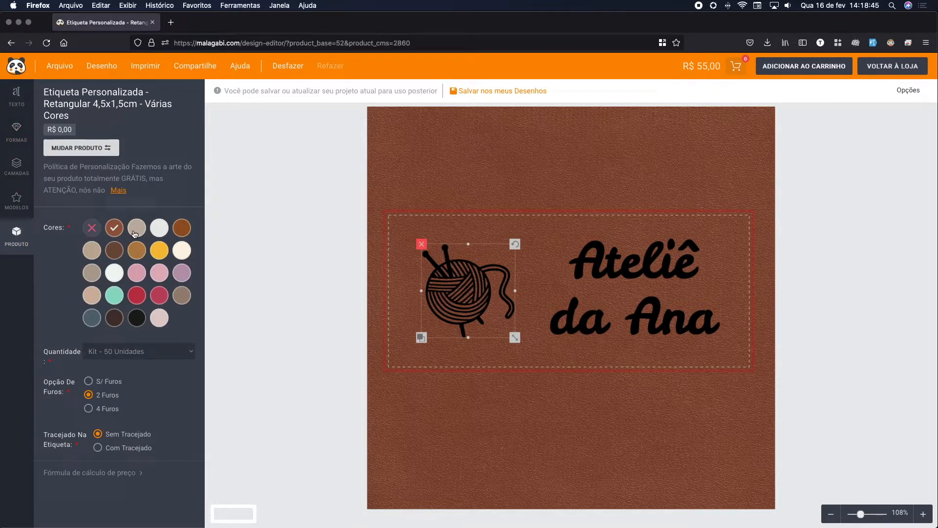
pyautogui.click(137, 252)
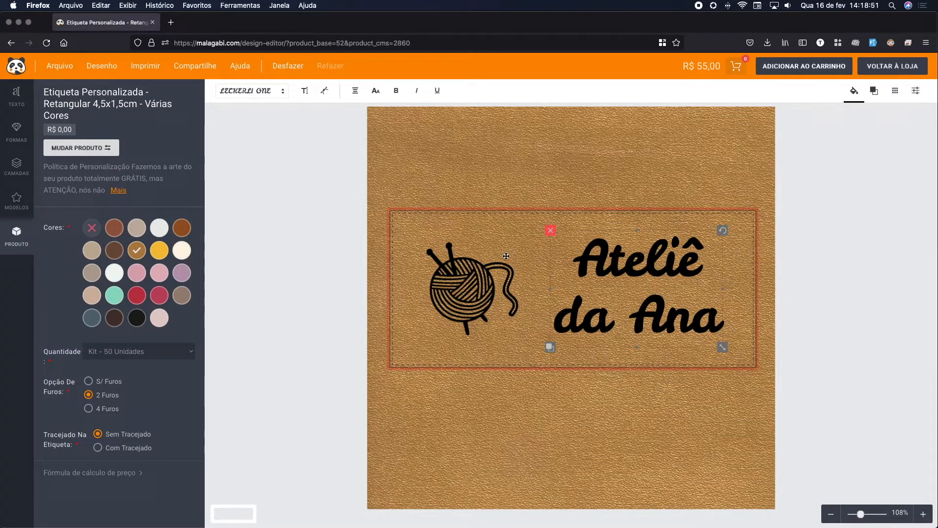
pyautogui.click(115, 227)
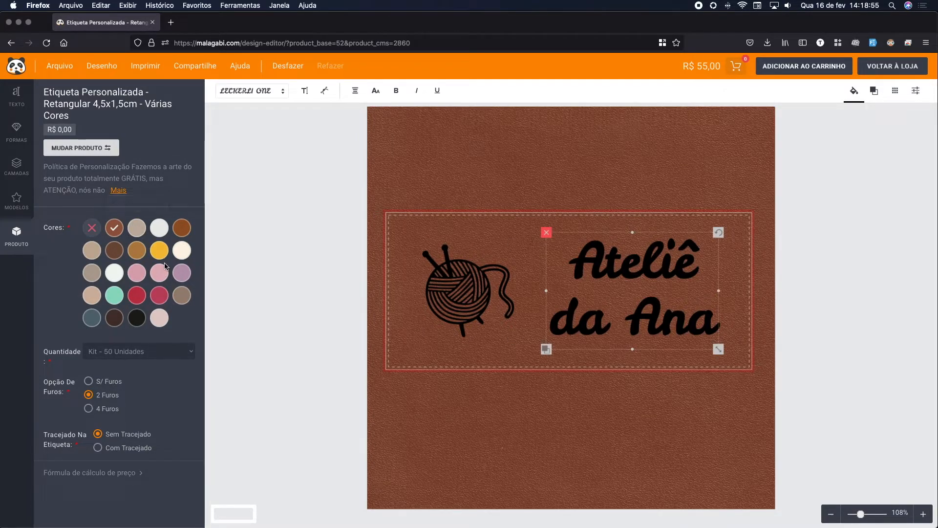
# Set the label quantity to Kit - 500 Unidades
pyautogui.click(150, 352)
pyautogui.click(151, 381)
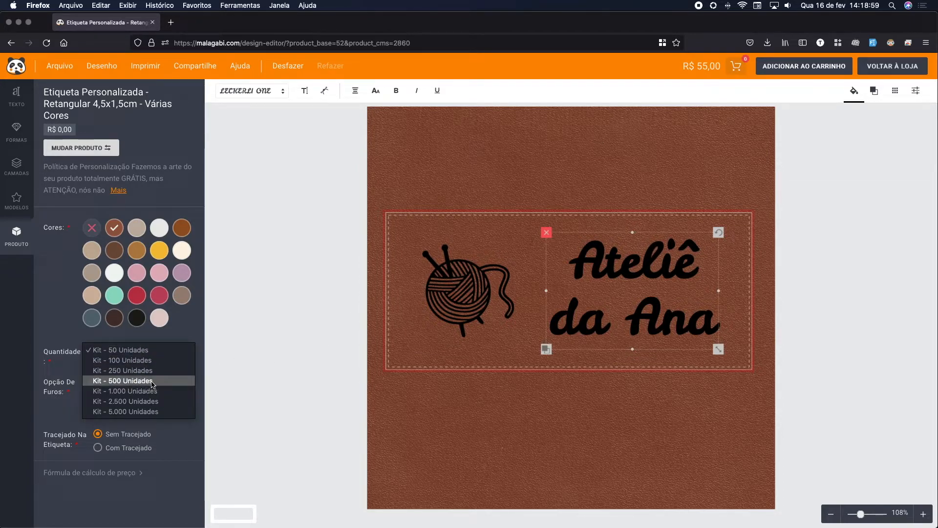
pyautogui.click(300, 393)
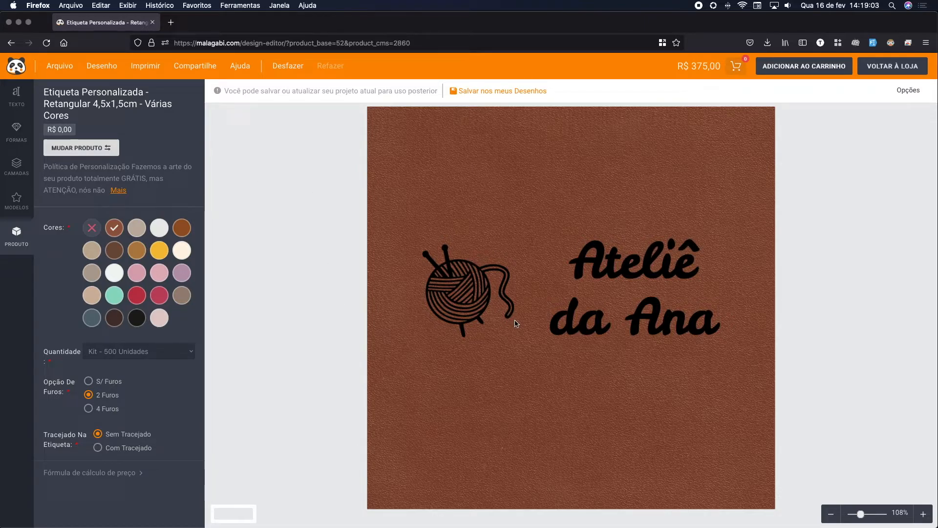
pyautogui.click(590, 281)
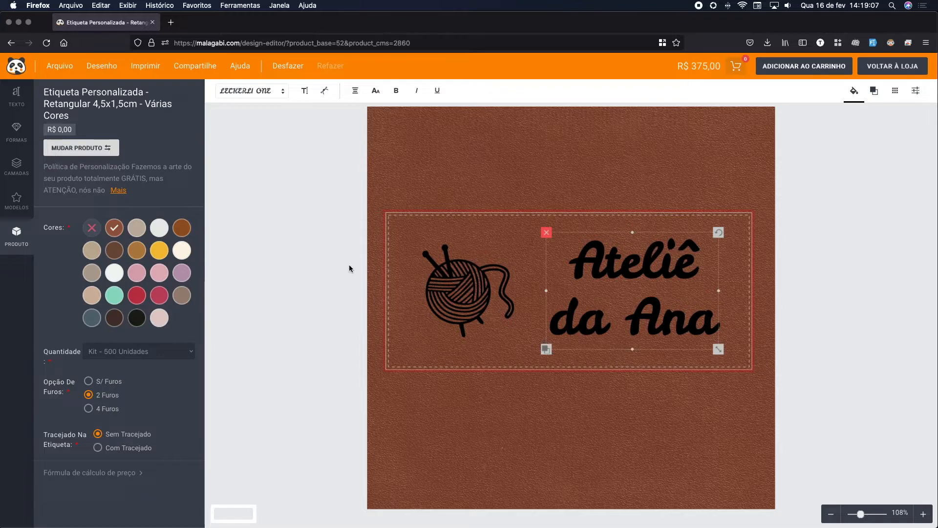
pyautogui.click(453, 273)
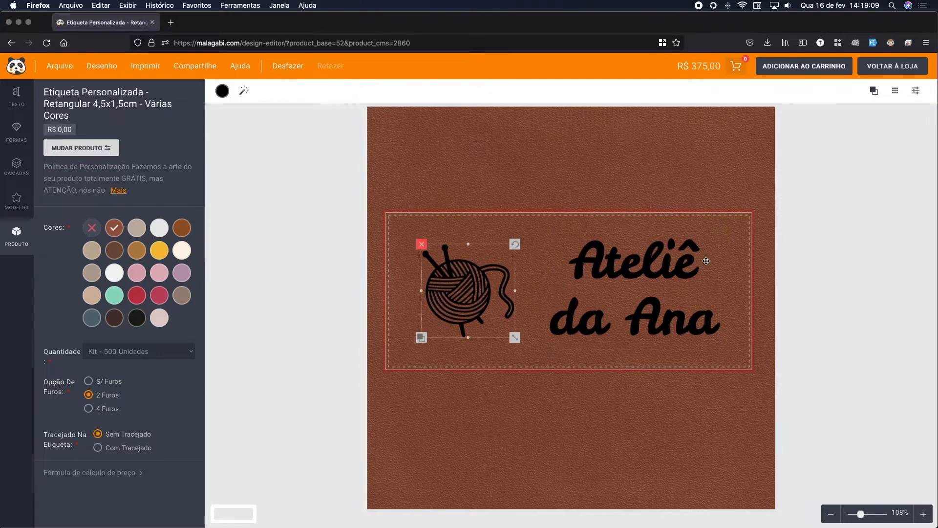
pyautogui.click(620, 325)
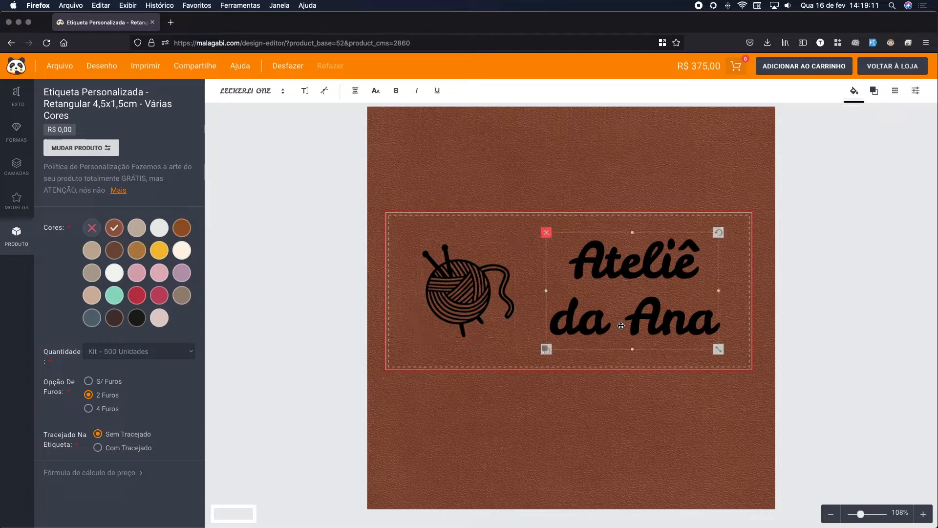
pyautogui.click(450, 304)
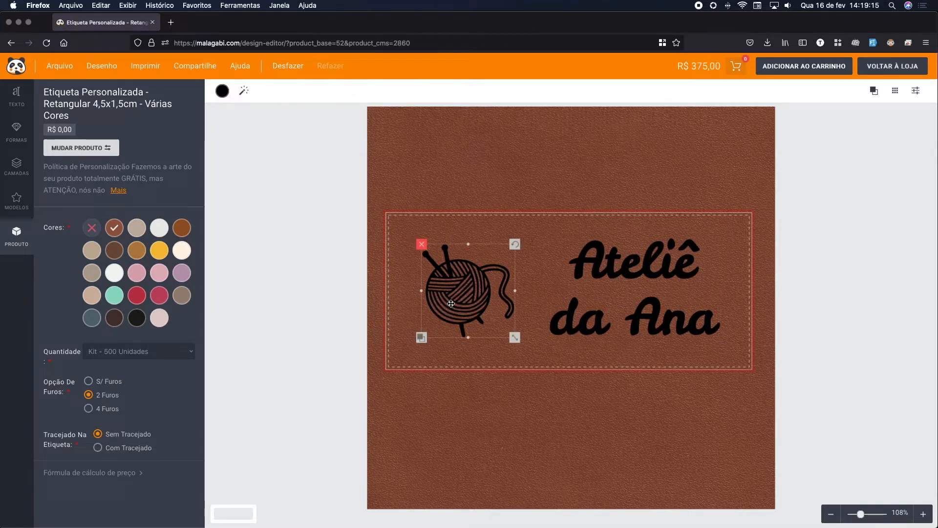
pyautogui.click(668, 283)
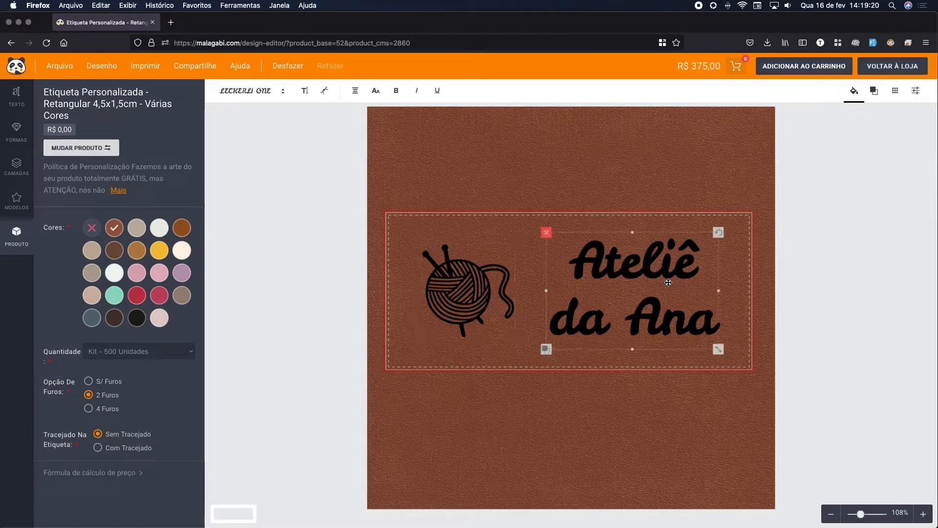
# Save the current label design to the account's saved designs
pyautogui.click(53, 66)
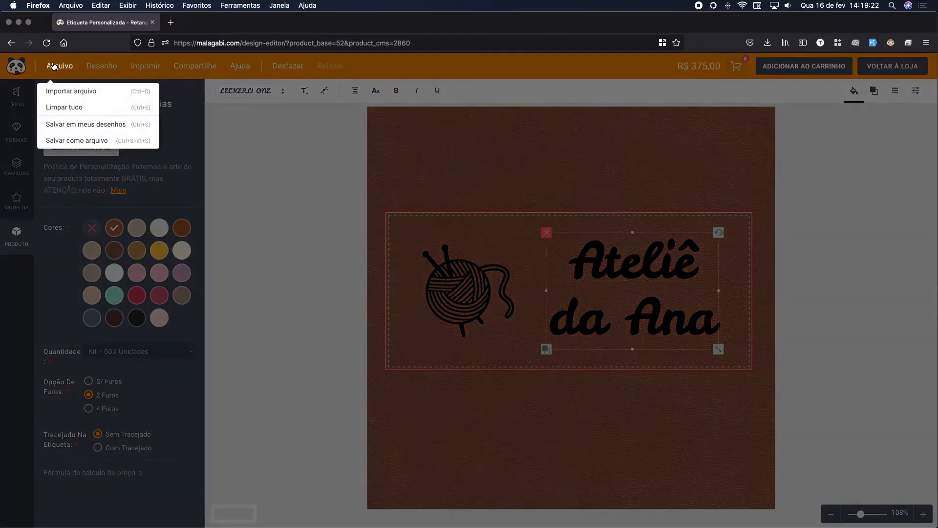
pyautogui.click(89, 129)
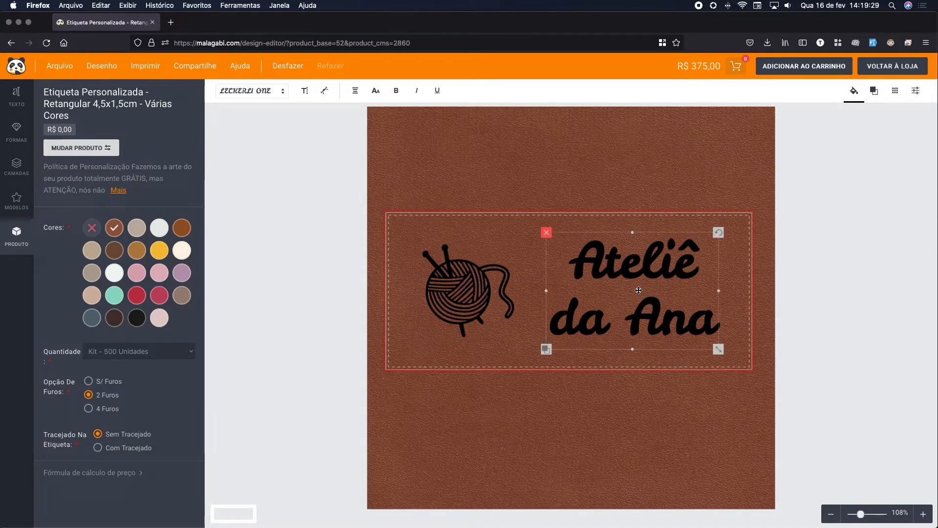
# Load the saved heart-shaped yarn design from 11:58, and reload the yarn ball design saved at 14:19
pyautogui.click(103, 65)
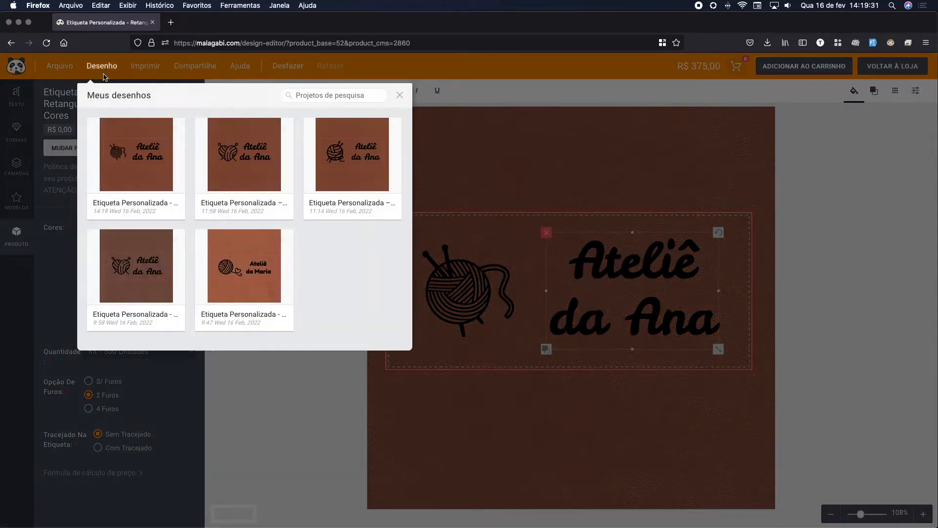
pyautogui.moveTo(350, 148)
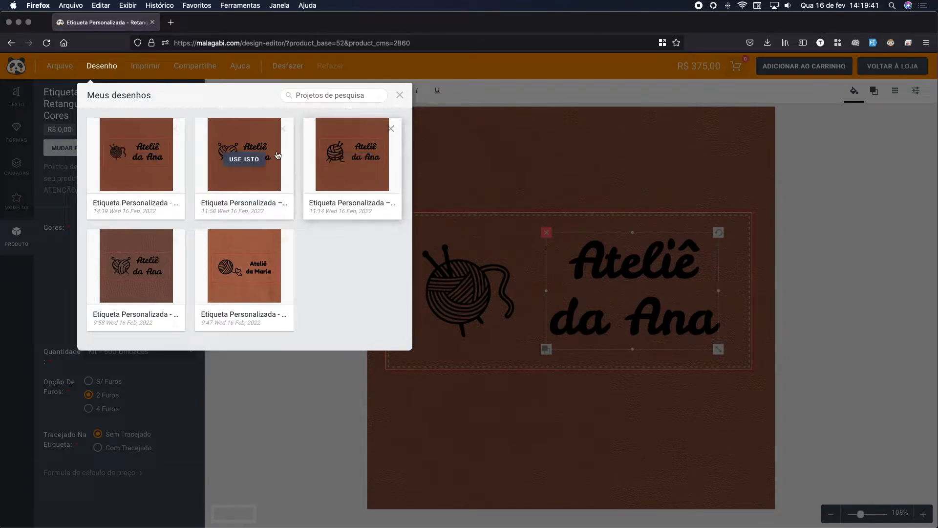
pyautogui.click(238, 160)
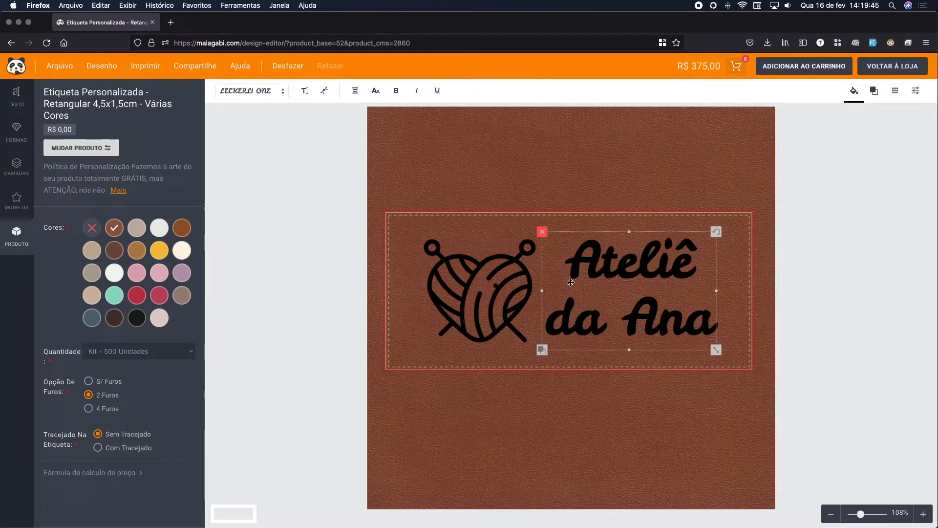
pyautogui.click(106, 68)
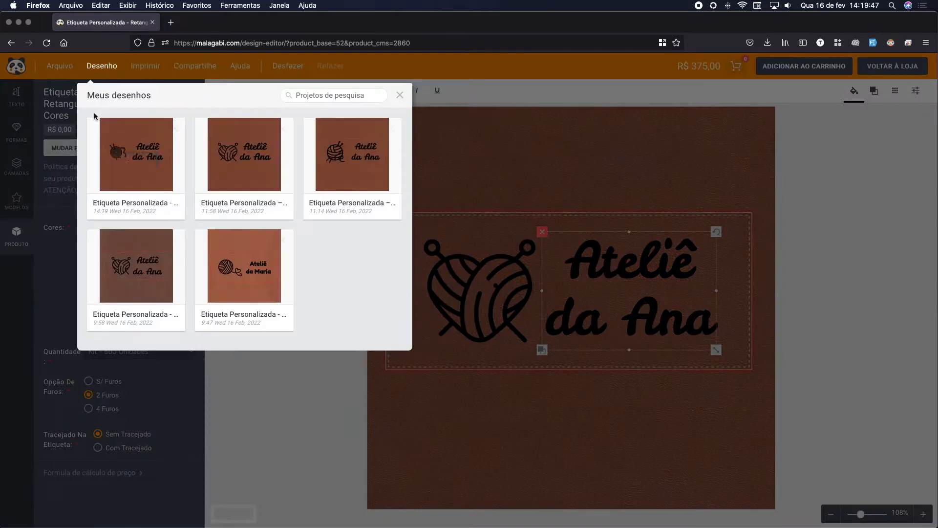
pyautogui.click(140, 160)
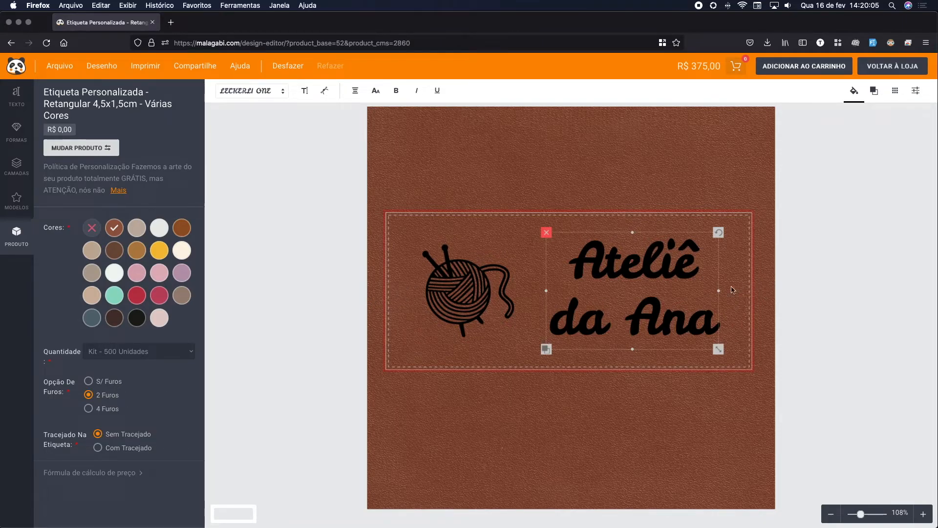
# Set the hole option to 4 Furos and the label stitching outline to Com Tracejado
pyautogui.click(94, 413)
pyautogui.click(137, 447)
pyautogui.click(137, 436)
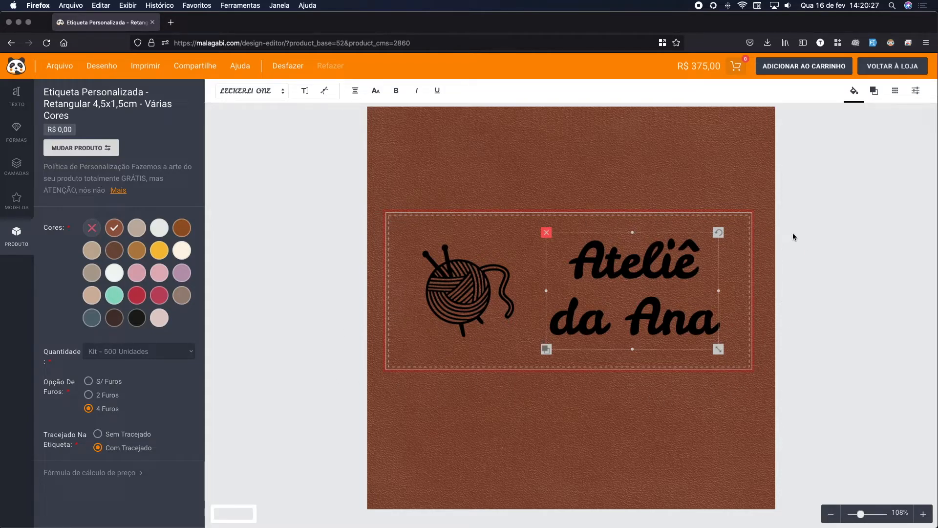
# Add the personalized leather label to the shopping cart
pyautogui.click(460, 413)
pyautogui.click(438, 320)
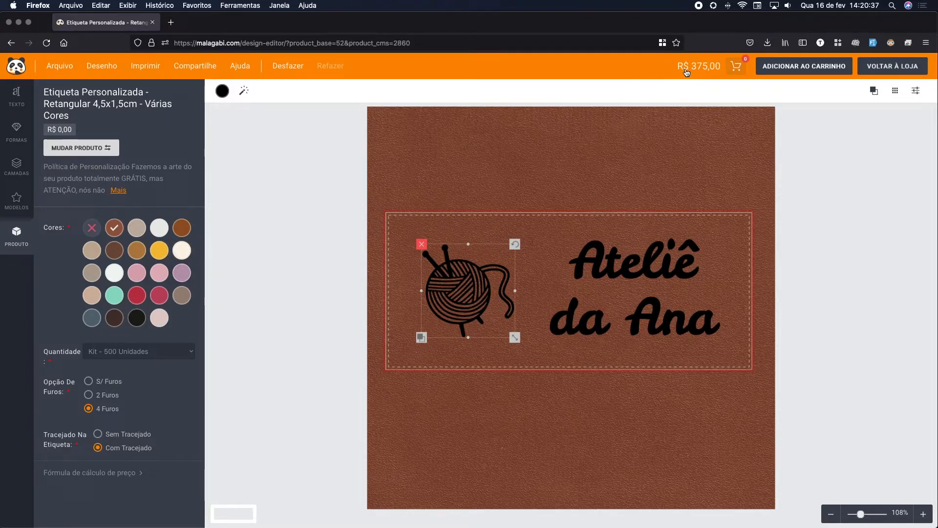
pyautogui.click(812, 71)
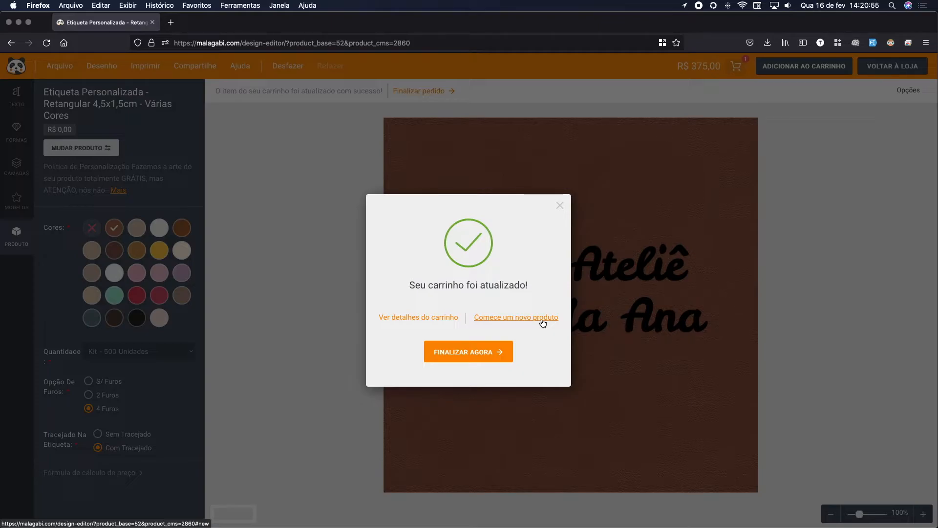
# Review the details of the personalized label in the shopping cart, and close the details window
pyautogui.click(446, 318)
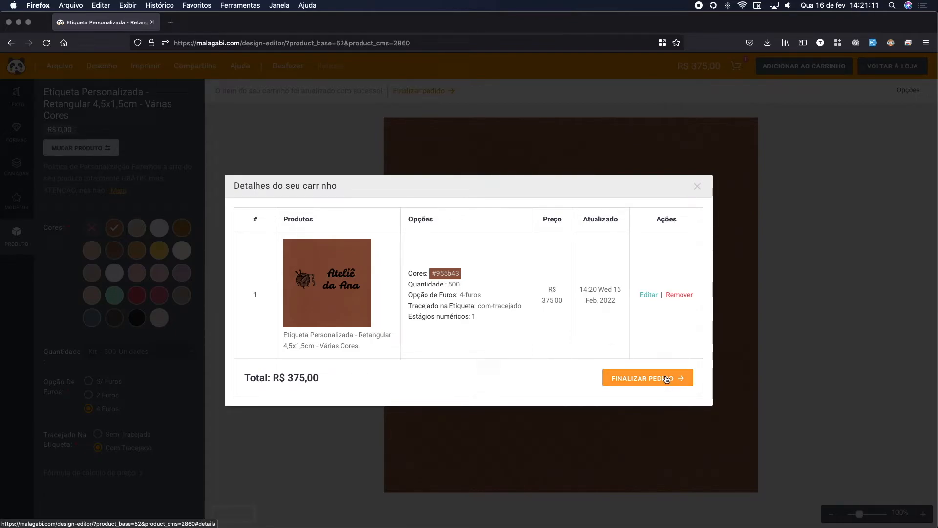
pyautogui.click(697, 186)
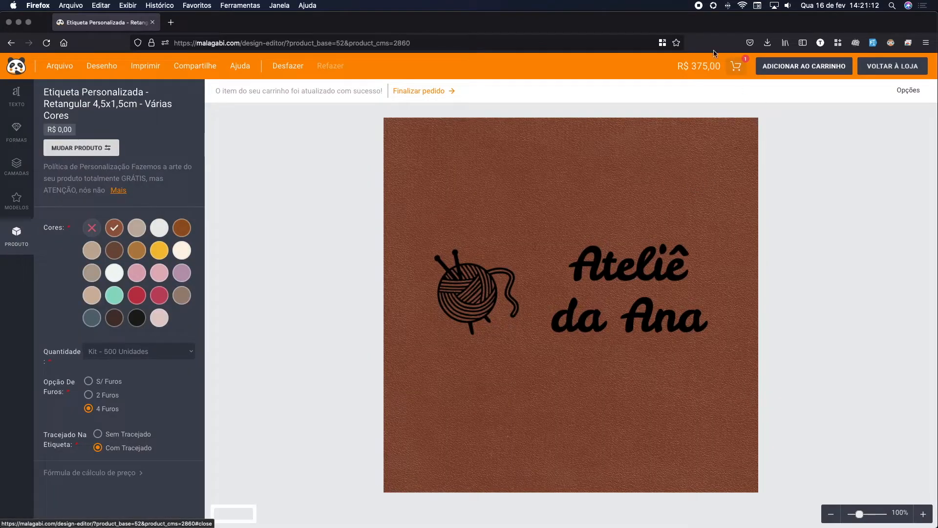
# Finalize the order from the cart summary, accepting the terms and conditions in the laser-engraving notice
pyautogui.click(736, 69)
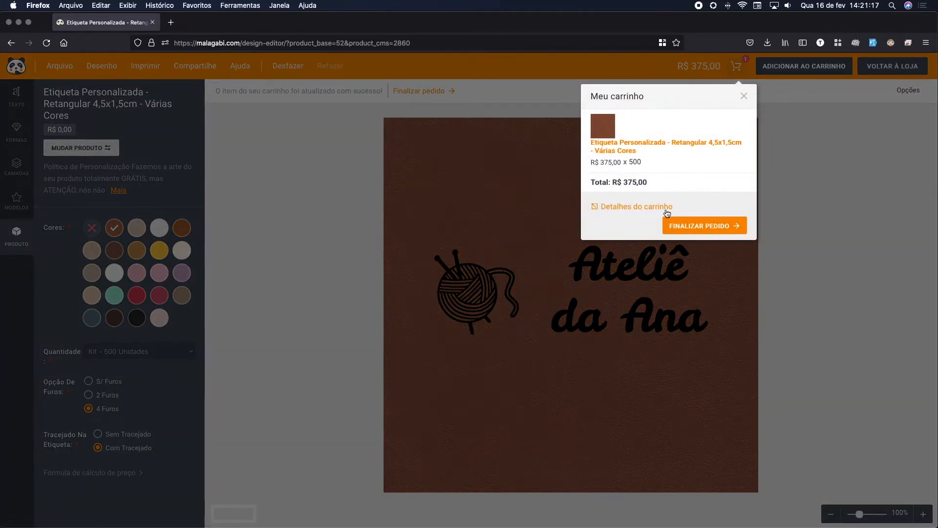
pyautogui.click(706, 230)
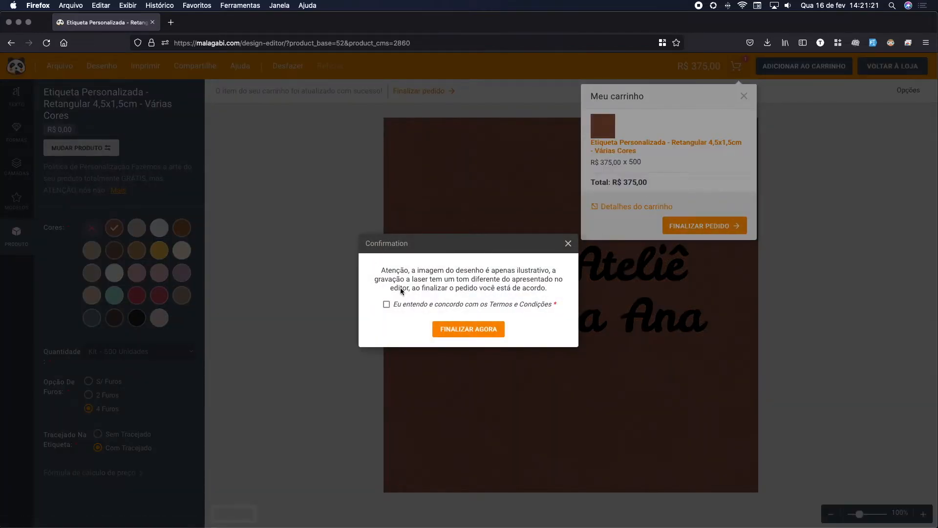
pyautogui.scroll(5, 387, 272)
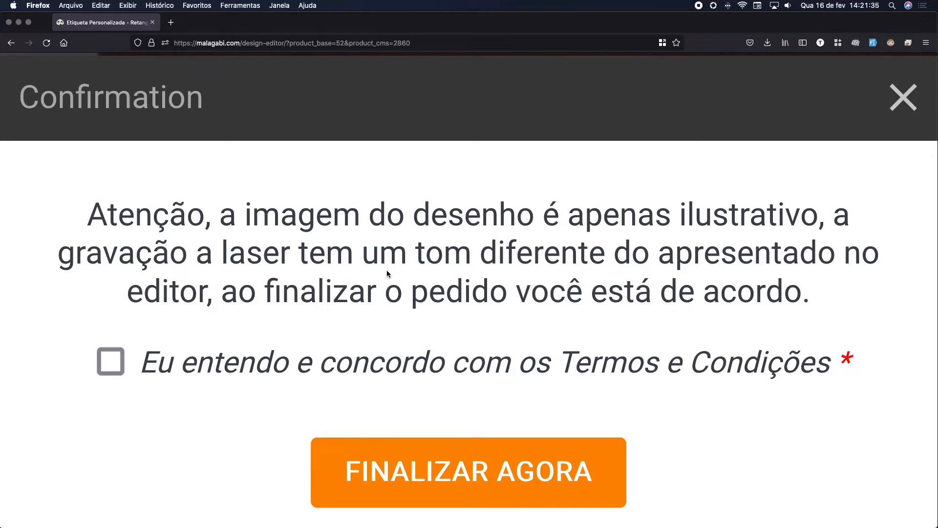
pyautogui.click(446, 38)
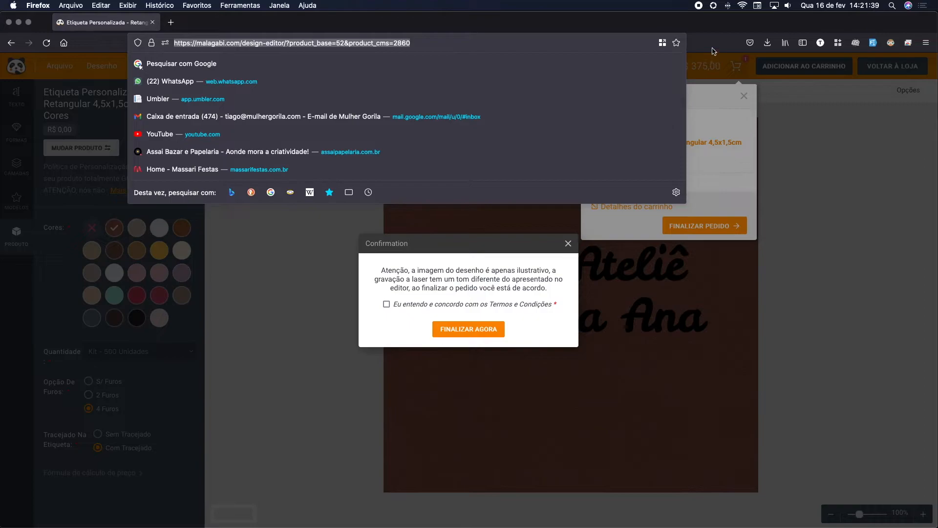
pyautogui.press('Escape')
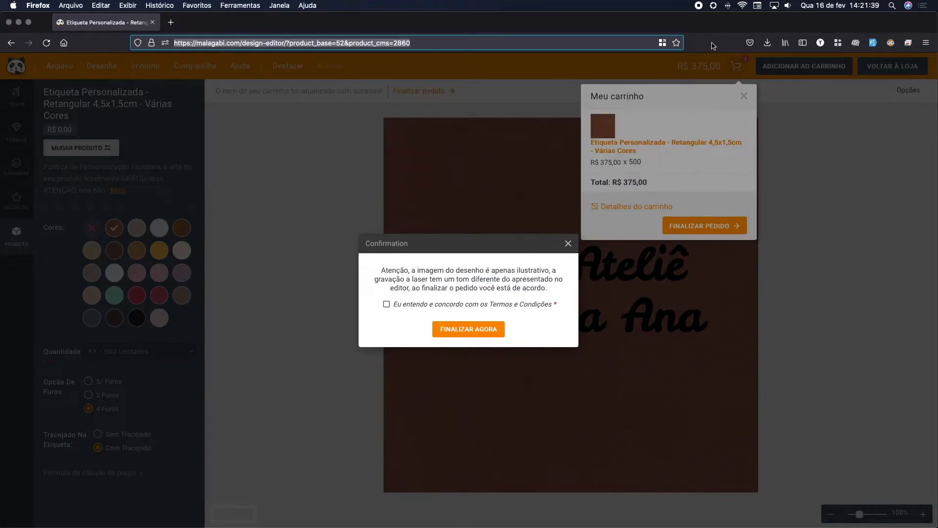
pyautogui.click(387, 304)
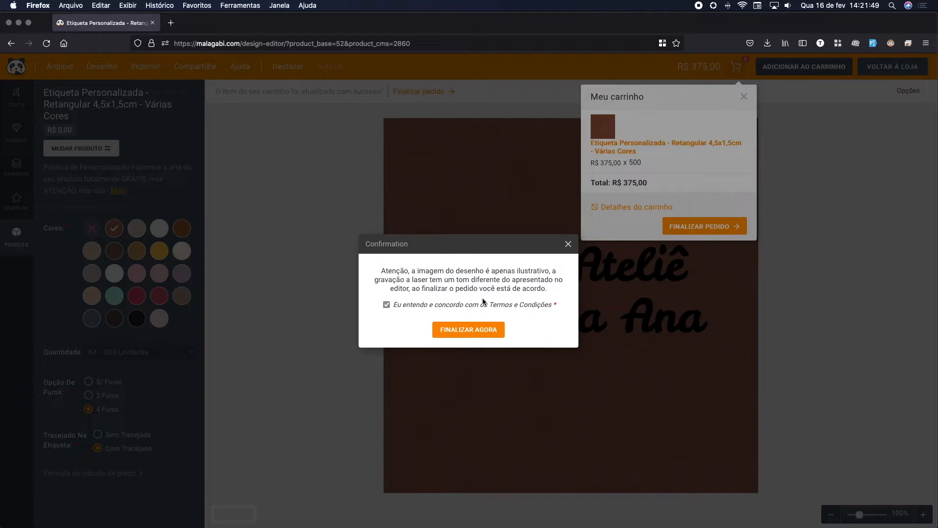
pyautogui.click(455, 330)
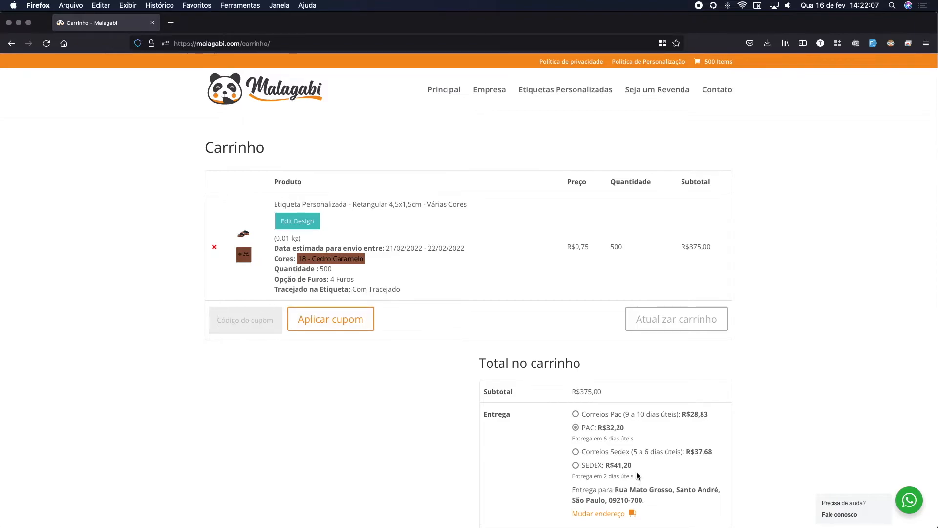
# Examine the cart page's delivery options and the label's estimated shipping dates
pyautogui.scroll(-2, 637, 475)
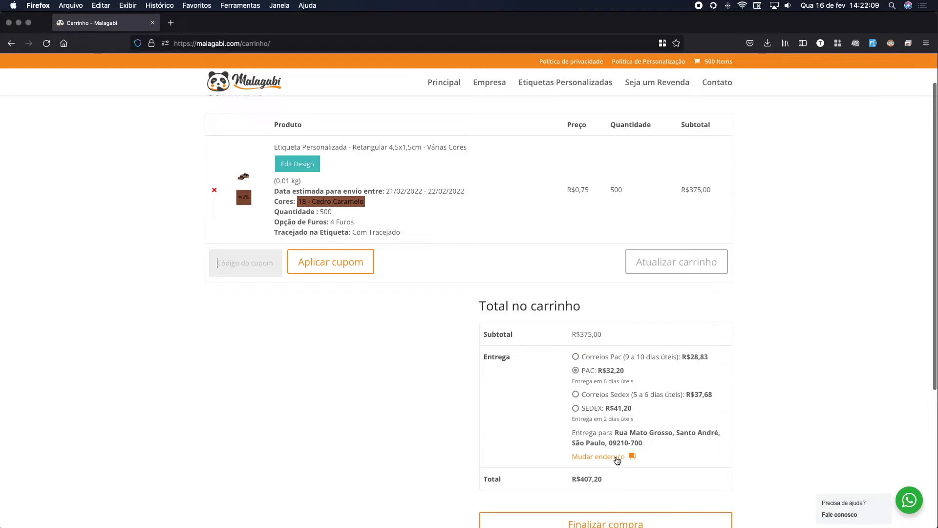
pyautogui.scroll(2, 317, 146)
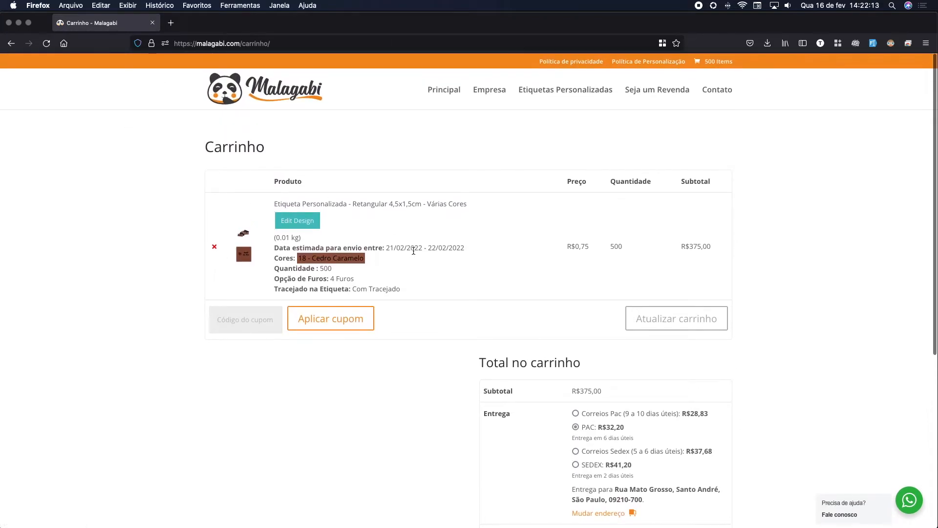
pyautogui.click(276, 246)
pyautogui.moveTo(276, 246); pyautogui.dragTo(379, 243)
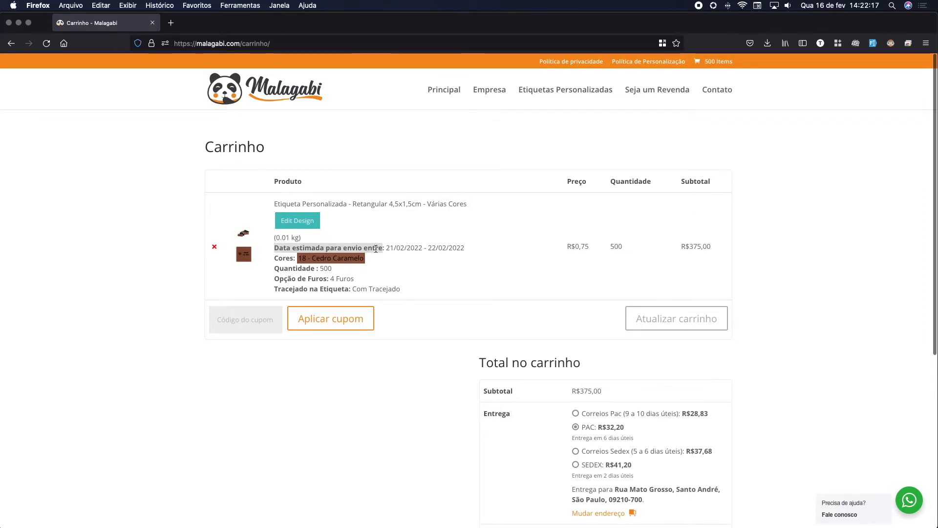
pyautogui.click(356, 246)
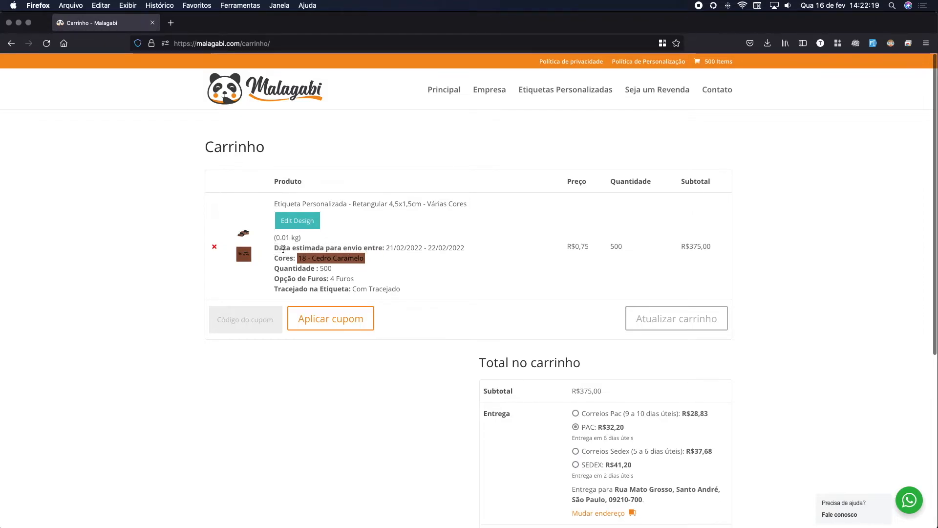
pyautogui.moveTo(388, 249); pyautogui.dragTo(414, 248)
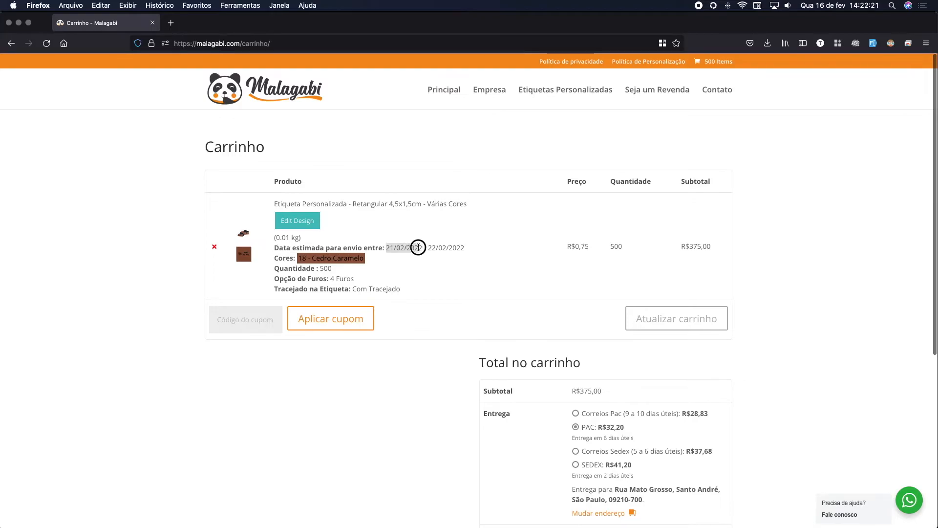
pyautogui.click(428, 248)
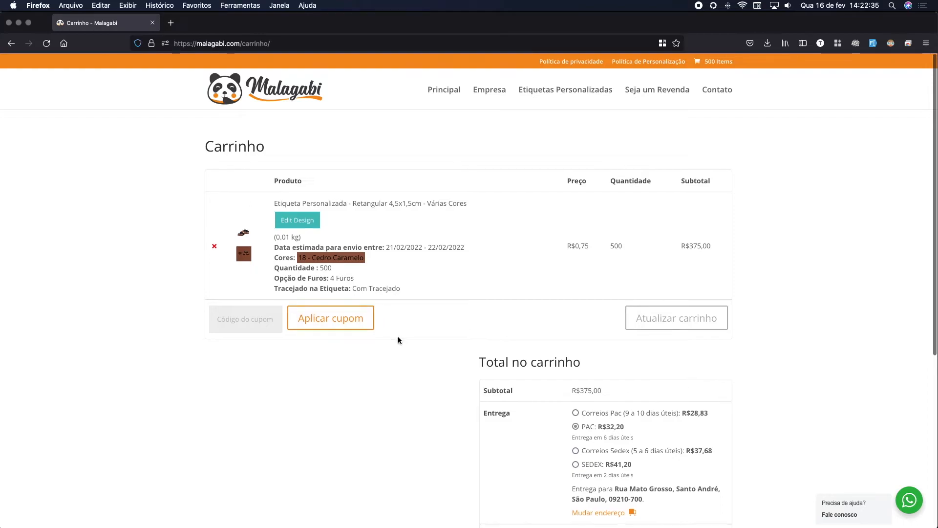
# Proceed from the cart page to the checkout form
pyautogui.scroll(-3, 398, 336)
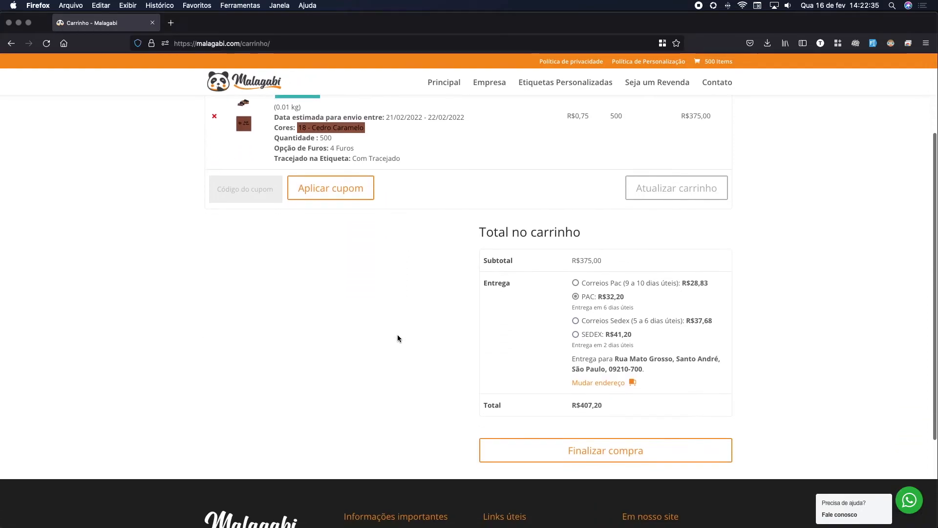
pyautogui.click(659, 445)
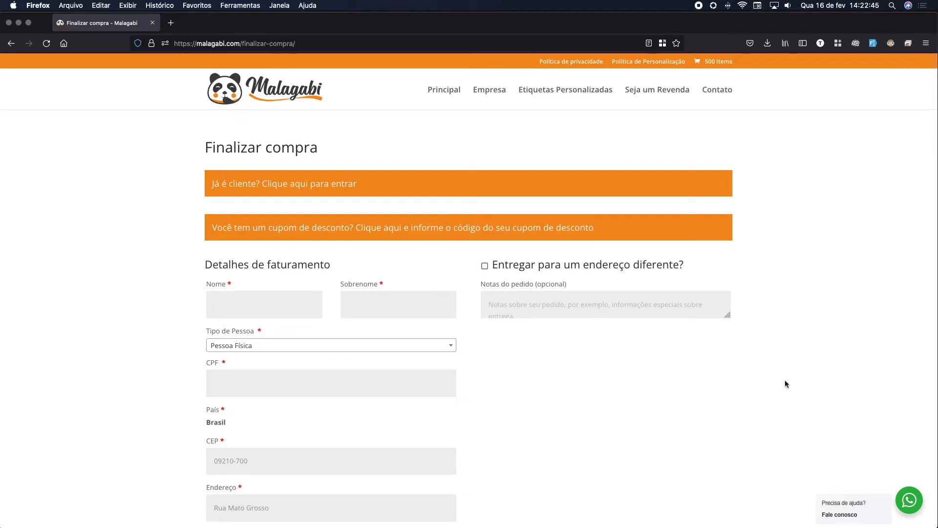
# Check the existing-customer login form and the discount coupon form on the checkout page, collapsing each one again
pyautogui.click(346, 183)
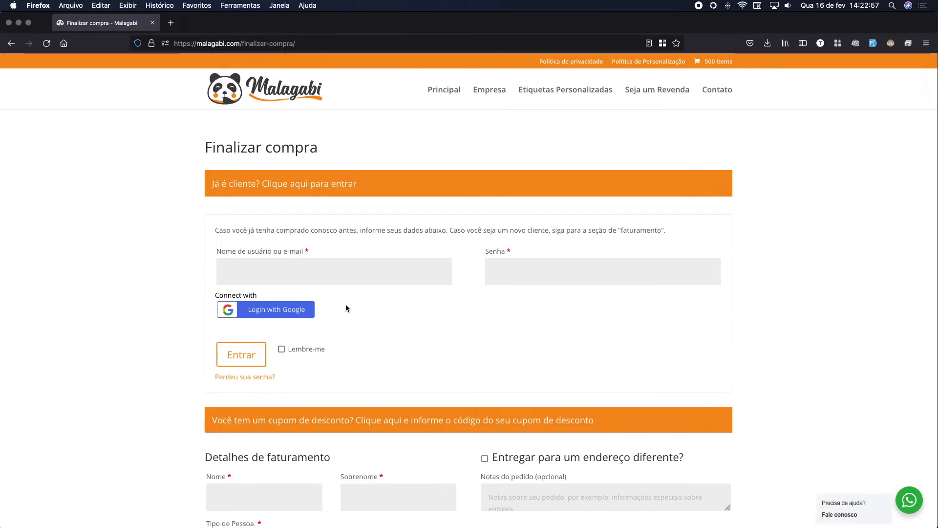
pyautogui.click(351, 185)
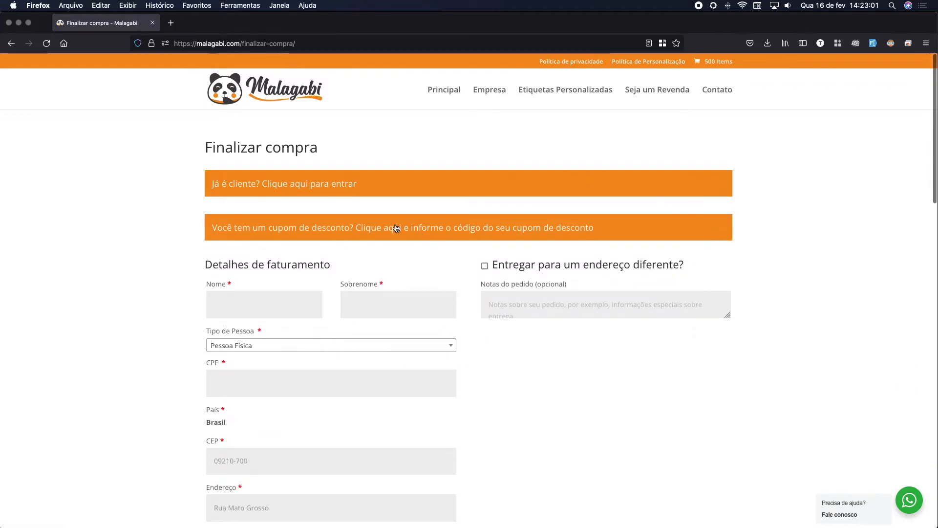
pyautogui.click(434, 231)
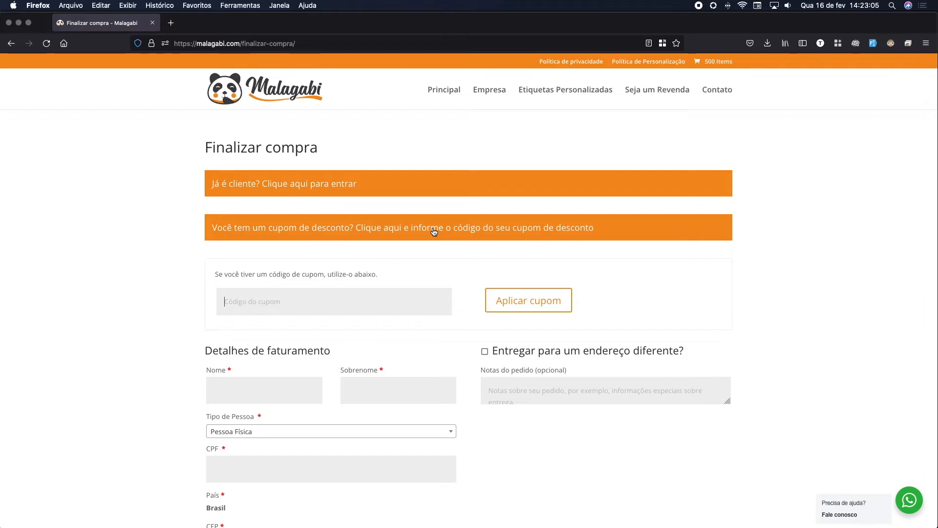
pyautogui.click(433, 232)
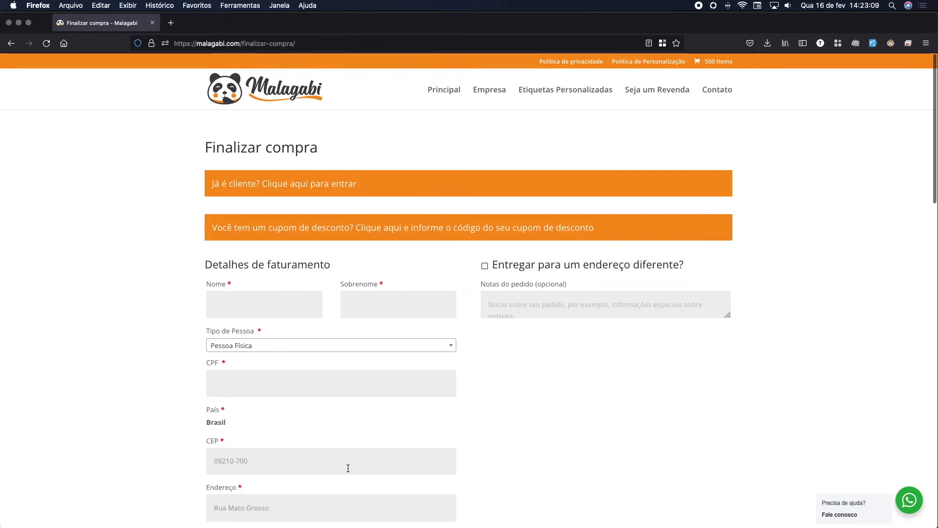
# Enter the postal code in the CEP field of the billing details
pyautogui.click(332, 456)
pyautogui.write('09210-700')
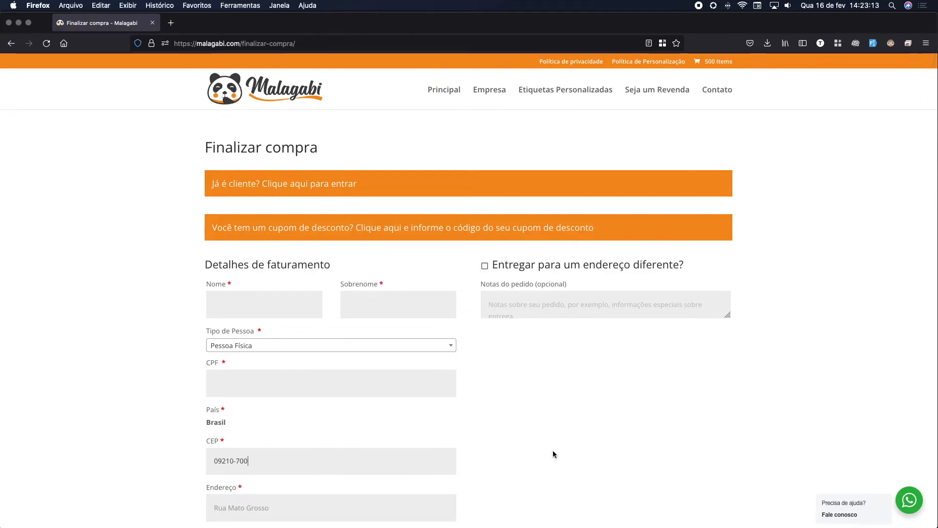
# Enable delivery to a different address to show its fields, and disable it again
pyautogui.click(485, 269)
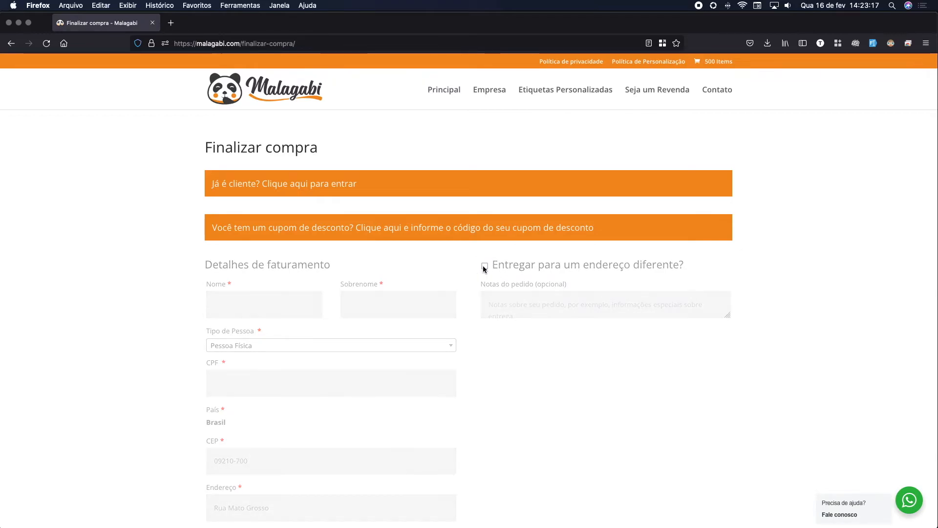
pyautogui.click(482, 268)
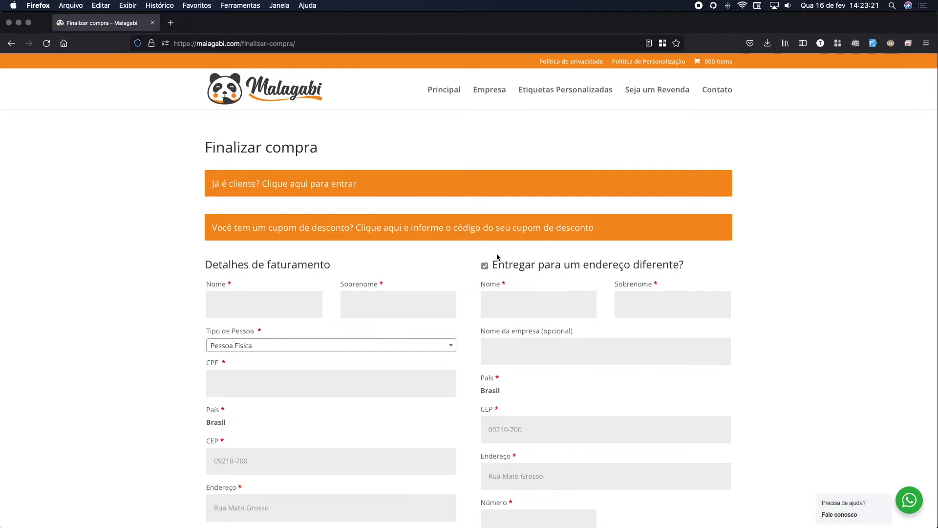
pyautogui.click(484, 265)
# Review the remaining billing fields, order summary and delivery options, and compare the credit card form with the boleto payment option
pyautogui.scroll(-8, 705, 369)
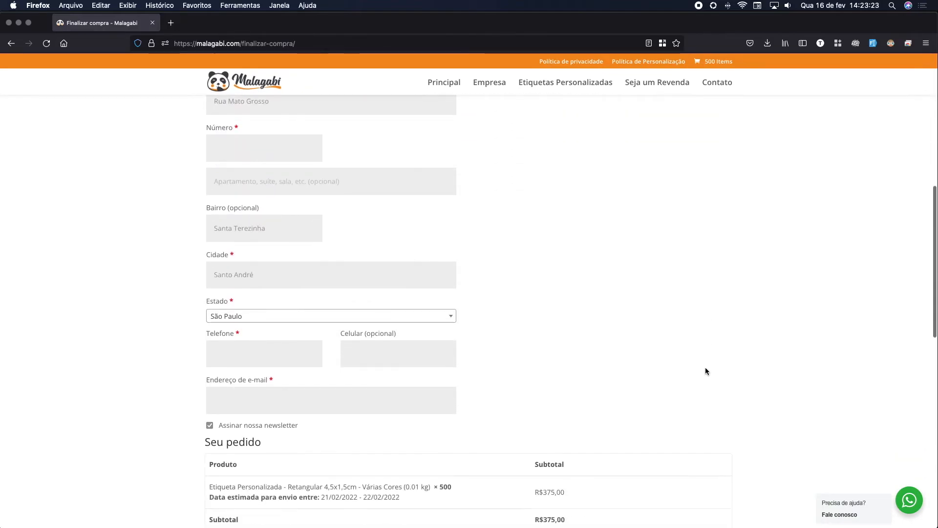
pyautogui.scroll(-10, 705, 367)
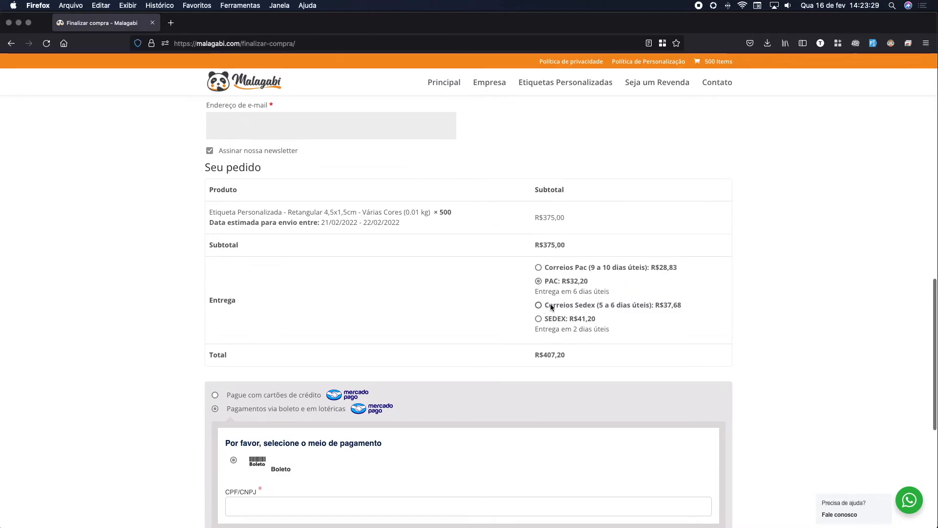
pyautogui.scroll(-2, 551, 306)
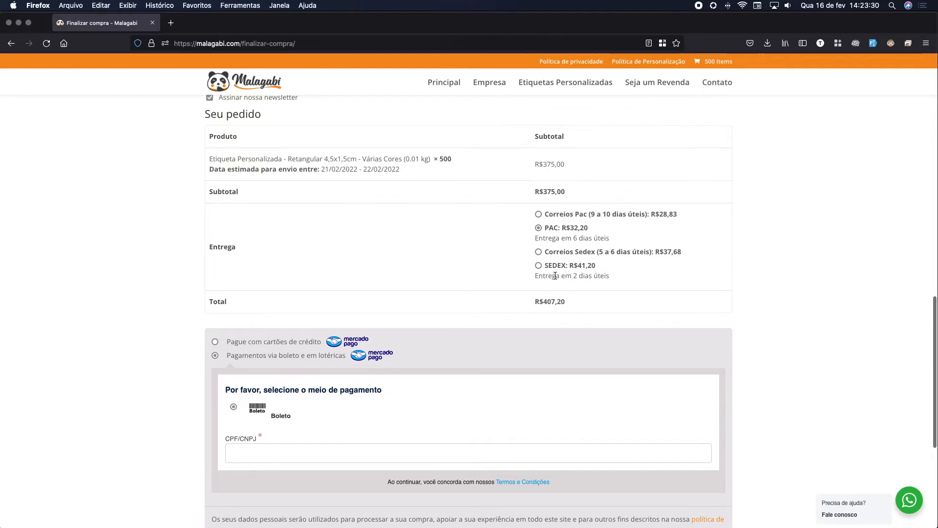
pyautogui.scroll(-4, 529, 262)
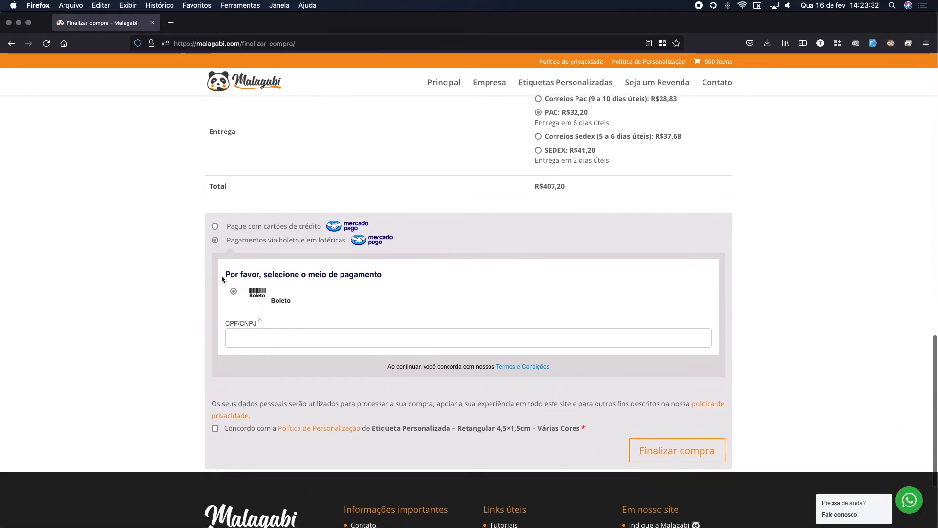
pyautogui.click(243, 227)
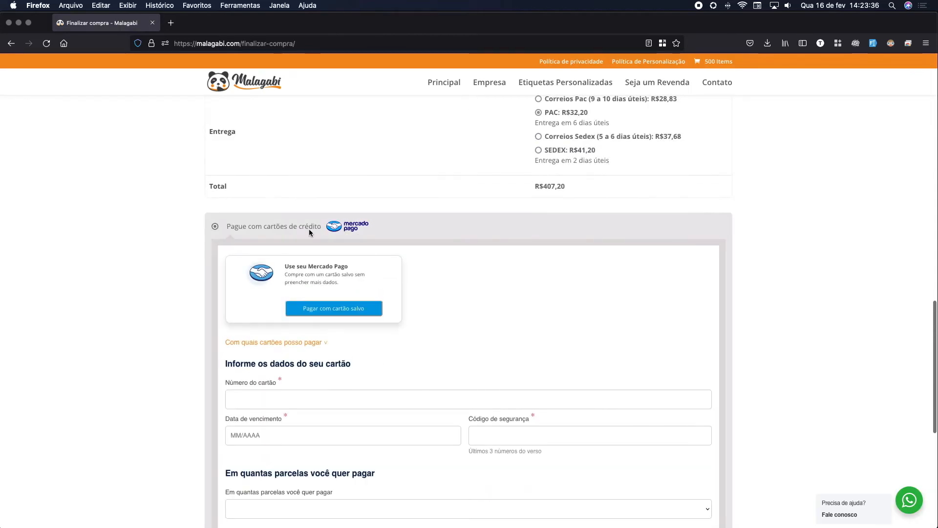
pyautogui.scroll(-2, 311, 228)
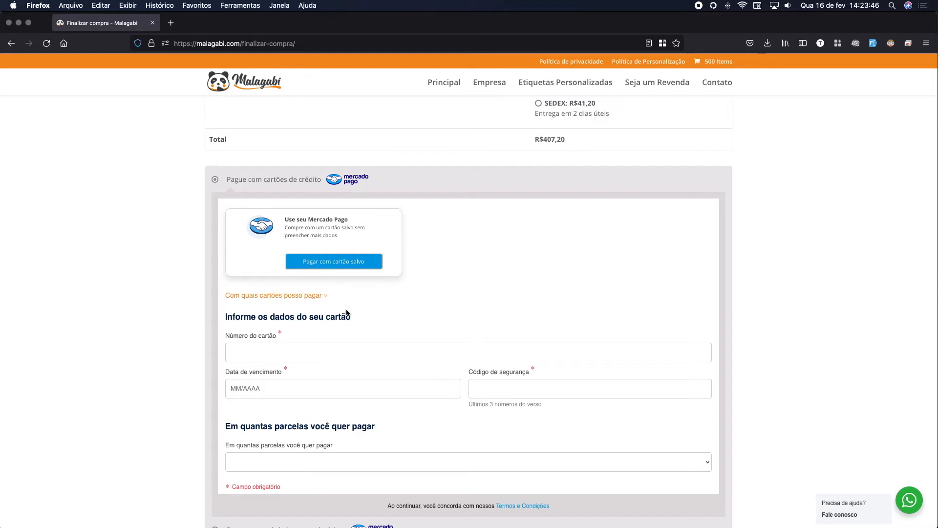
pyautogui.scroll(-3, 302, 292)
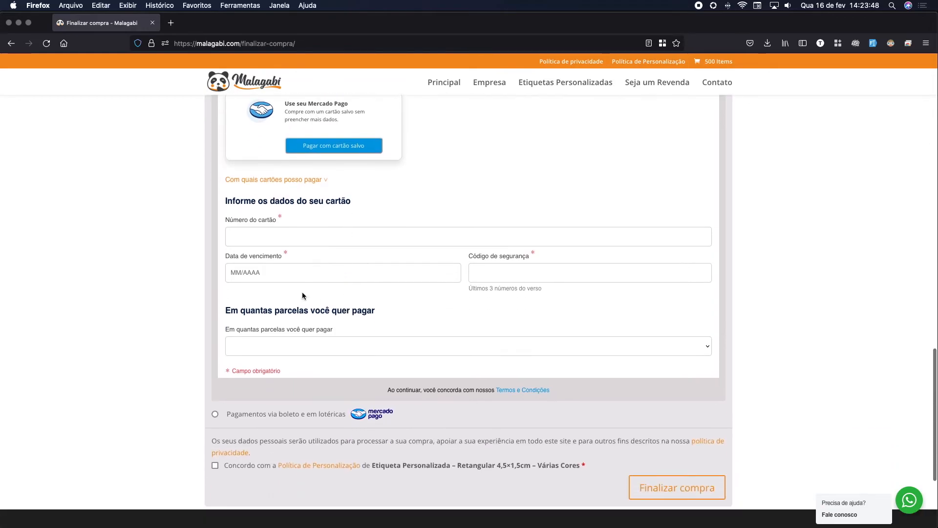
pyautogui.click(242, 415)
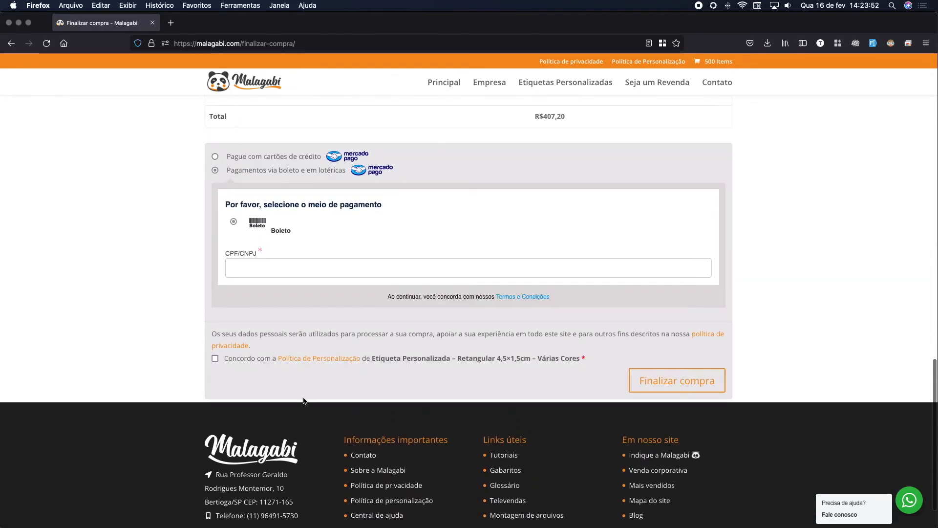
# Agree to the Política de Personalização for the label and submit the purchase
pyautogui.scroll(-7, 302, 399)
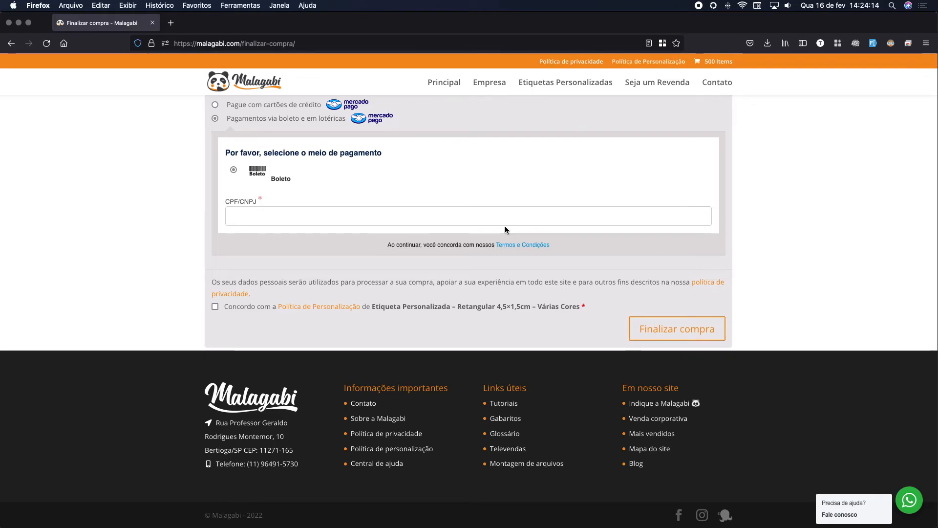
pyautogui.click(215, 307)
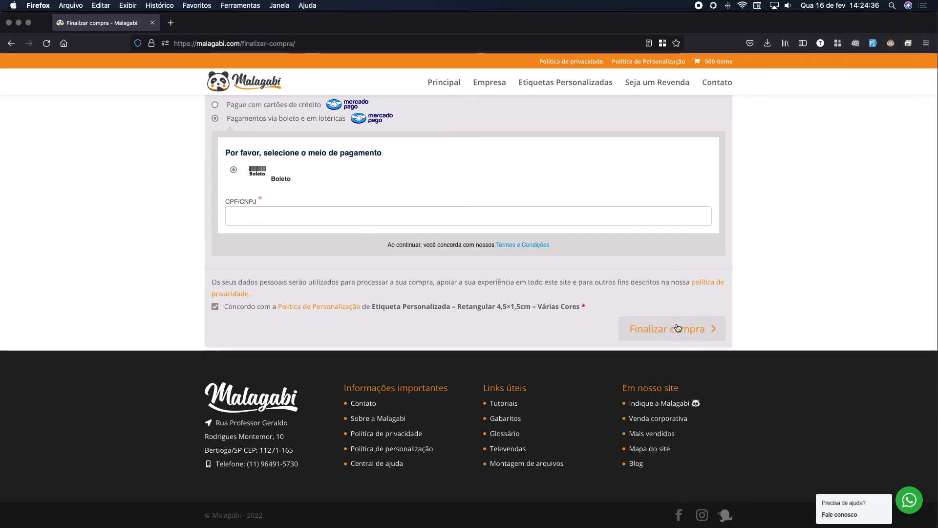
pyautogui.click(698, 334)
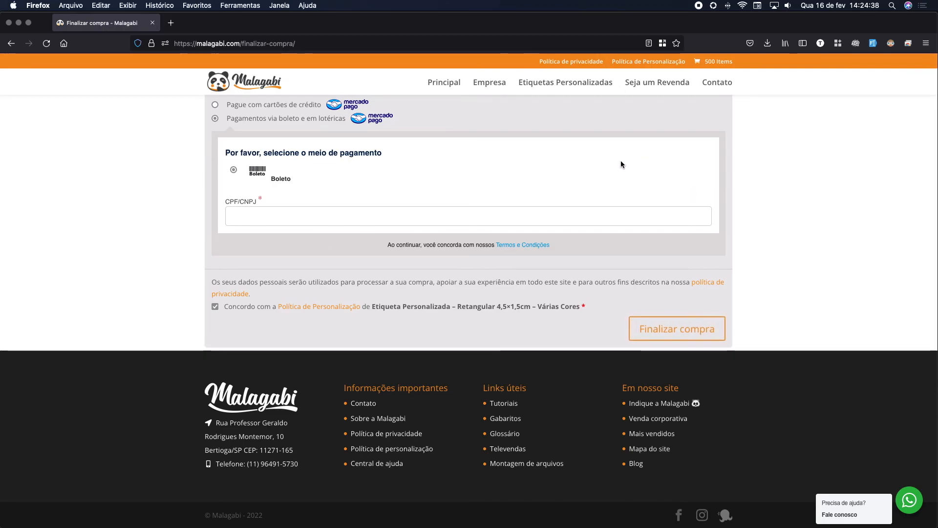
# Open the Contato page, review its contact details and message form, and go back to the Principal page
pyautogui.scroll(-1, 598, 224)
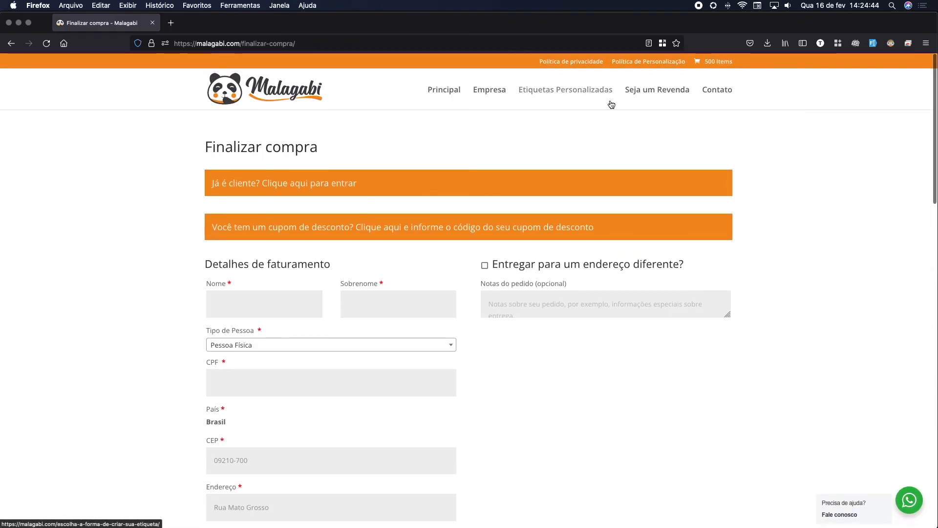
pyautogui.click(911, 501)
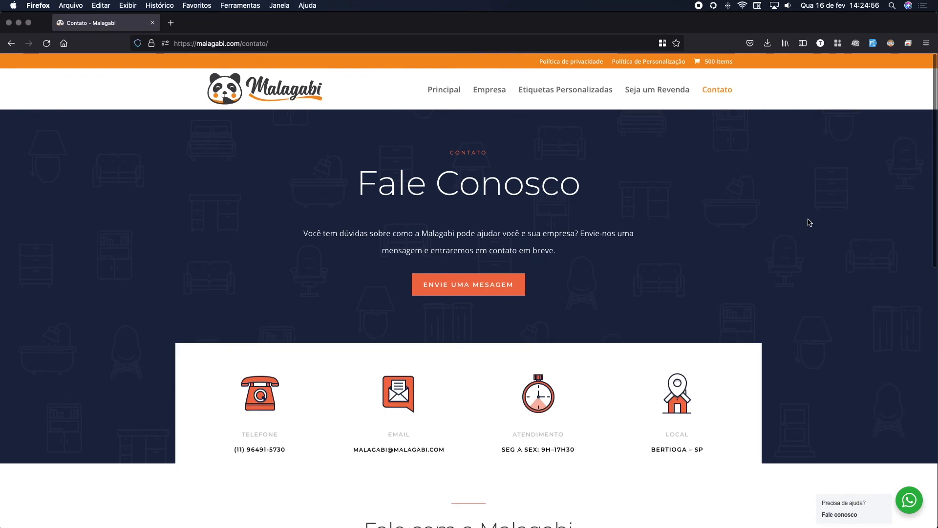
pyautogui.scroll(-3, 810, 221)
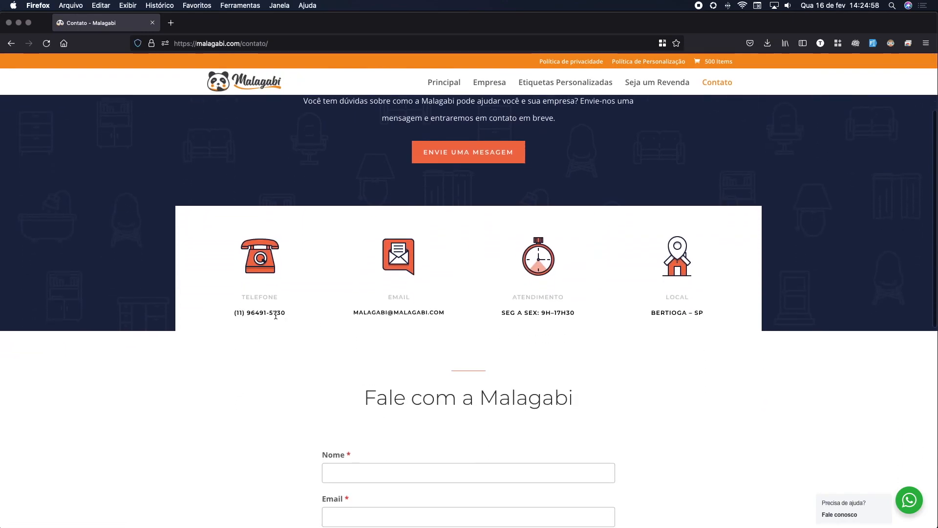
pyautogui.scroll(-8, 434, 331)
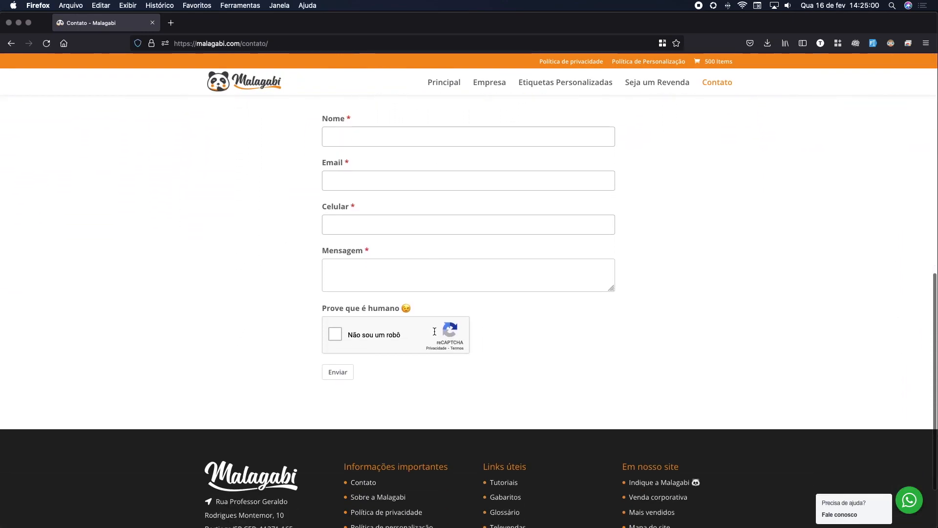
pyautogui.scroll(-3, 679, 386)
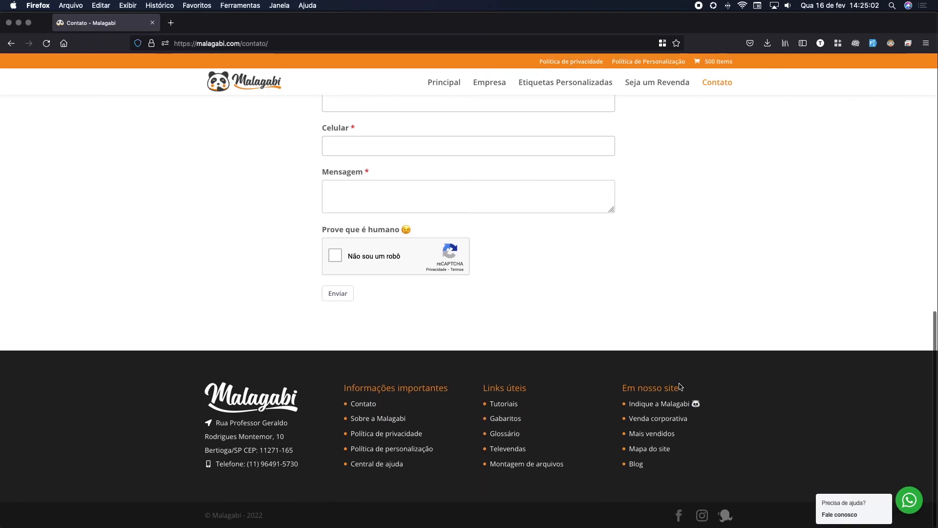
pyautogui.scroll(15, 680, 387)
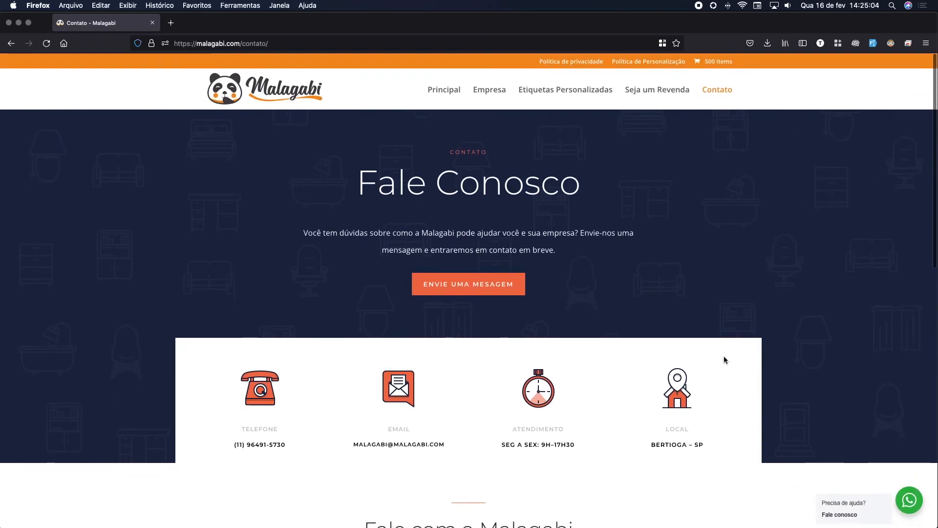
pyautogui.click(434, 93)
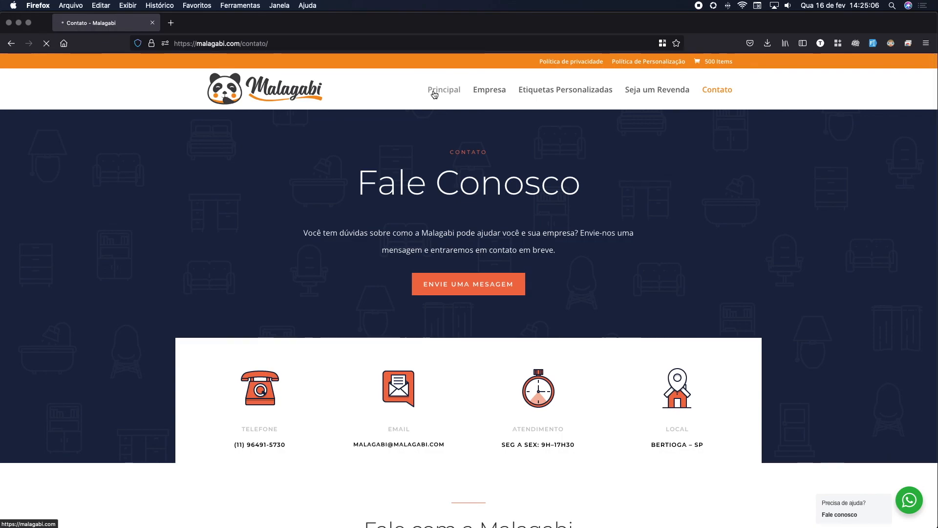